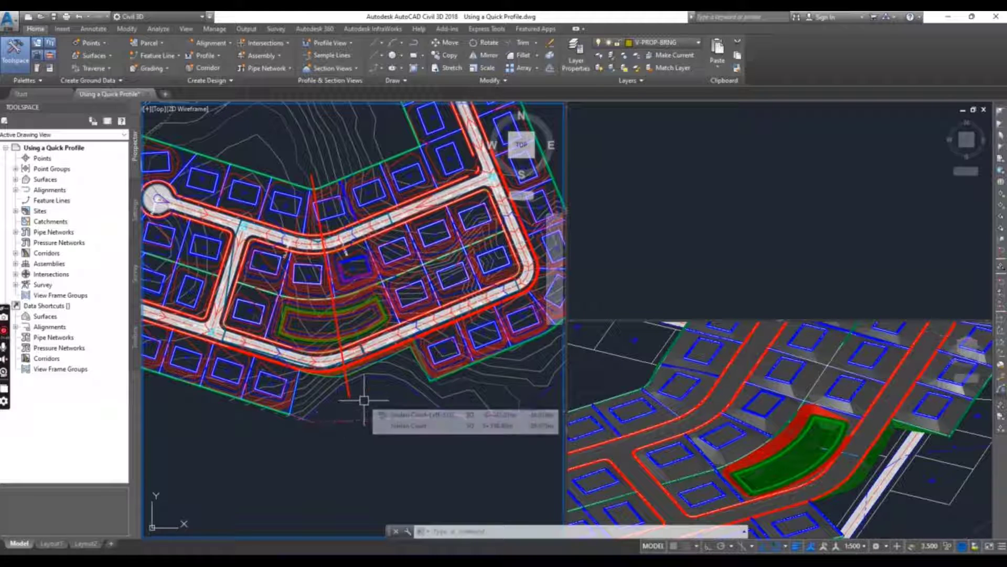
Examine the site plan where the red section line crosses the streets, lots and pond.
scroll(368, 404, up, 4)
scroll(371, 404, down, 3)
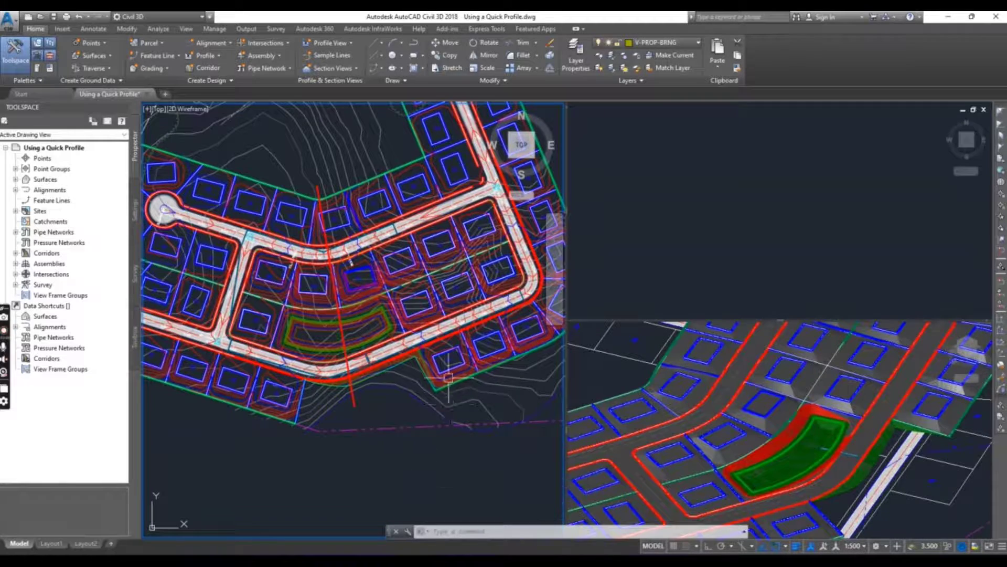
scroll(428, 251, up, 8)
scroll(410, 283, down, 5)
scroll(325, 357, down, 4)
scroll(322, 341, up, 4)
mouse_move(334, 350)
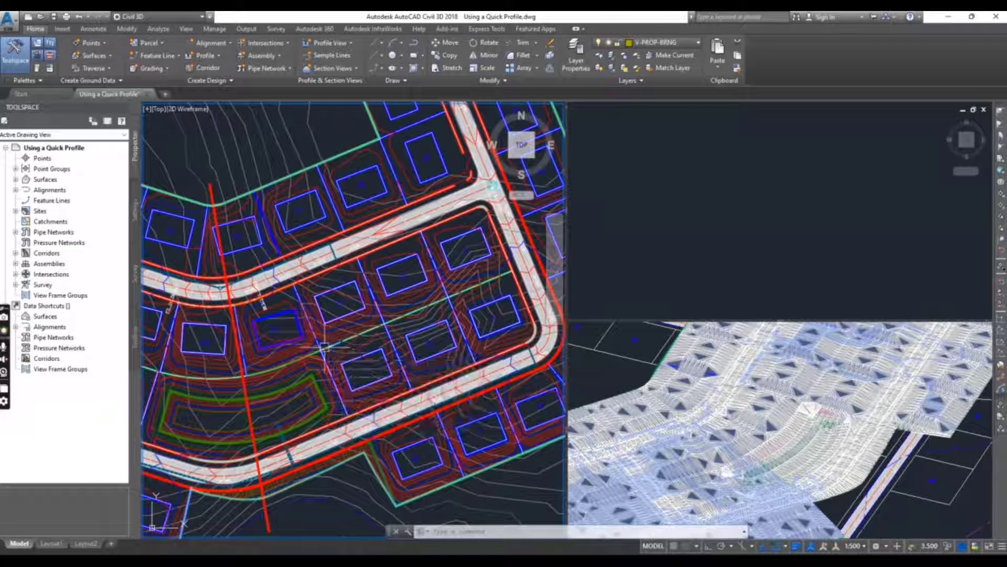
scroll(334, 350, down, 5)
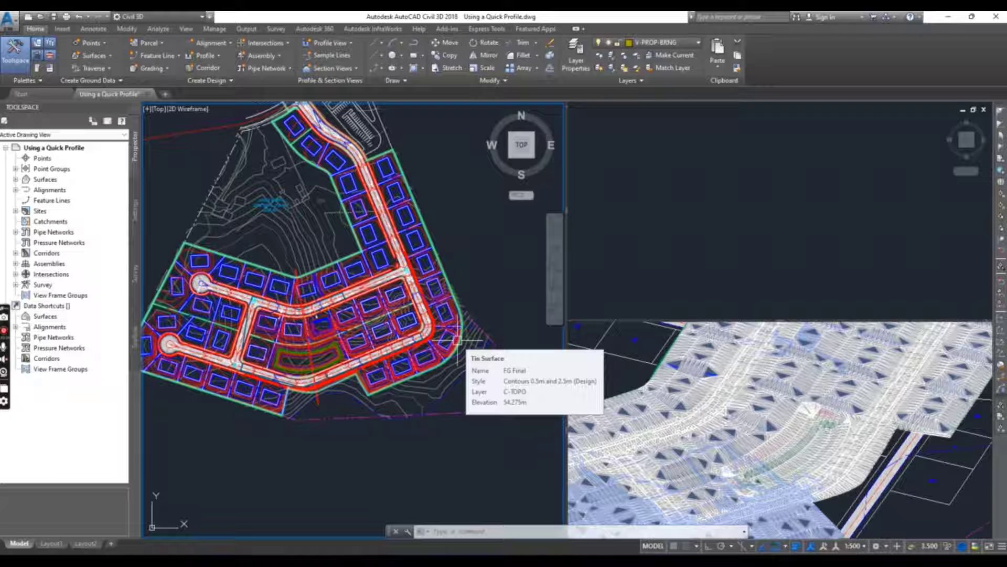
scroll(289, 399, up, 4)
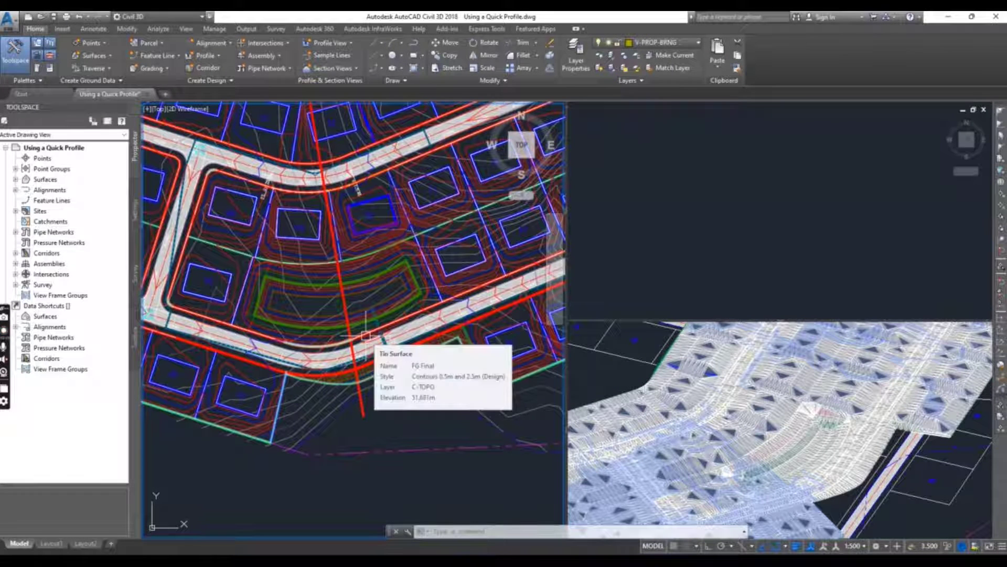
Start a quick profile along the red section line, choosing EG and FG Final as the surfaces to sample.
click(159, 30)
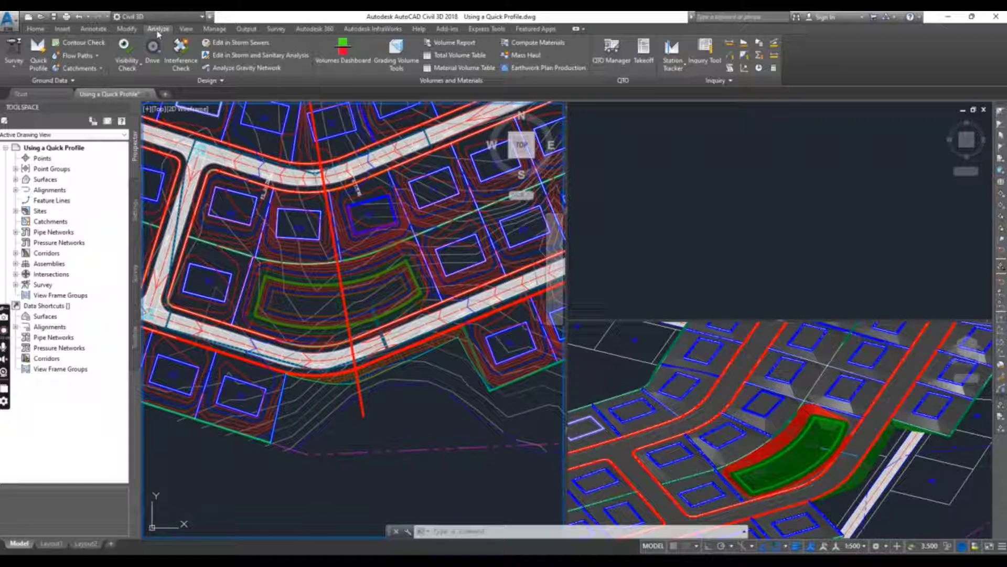
click(40, 66)
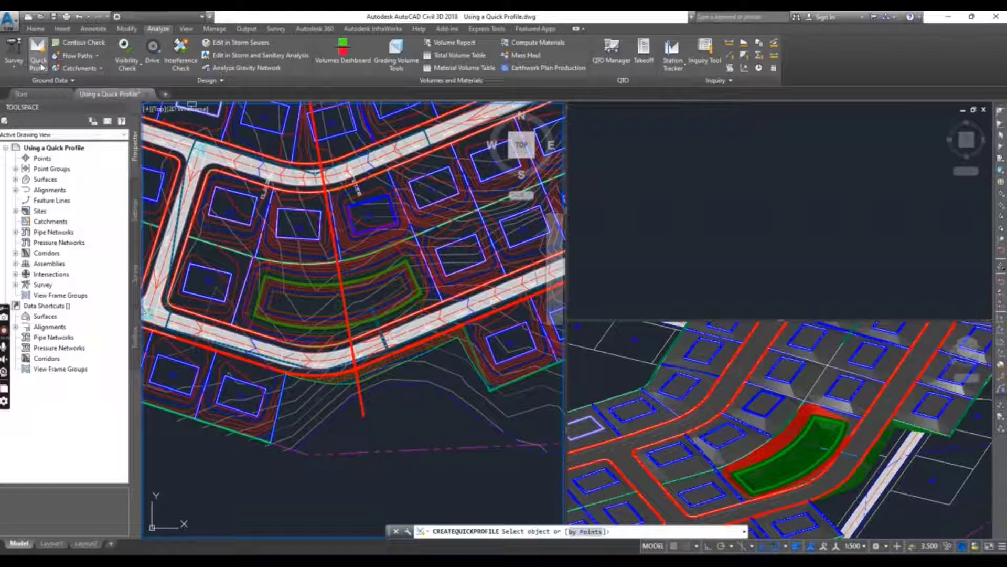
click(332, 428)
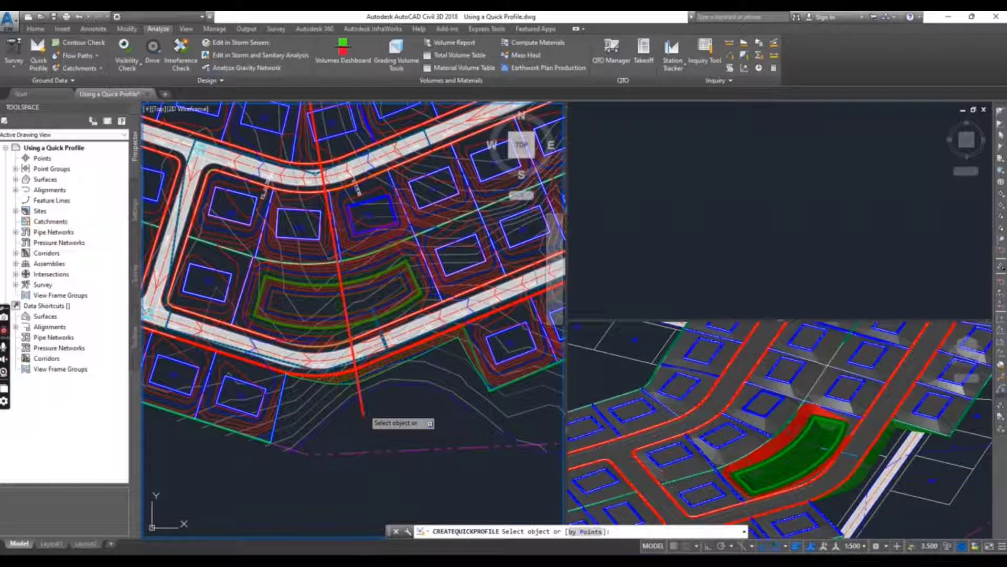
click(365, 408)
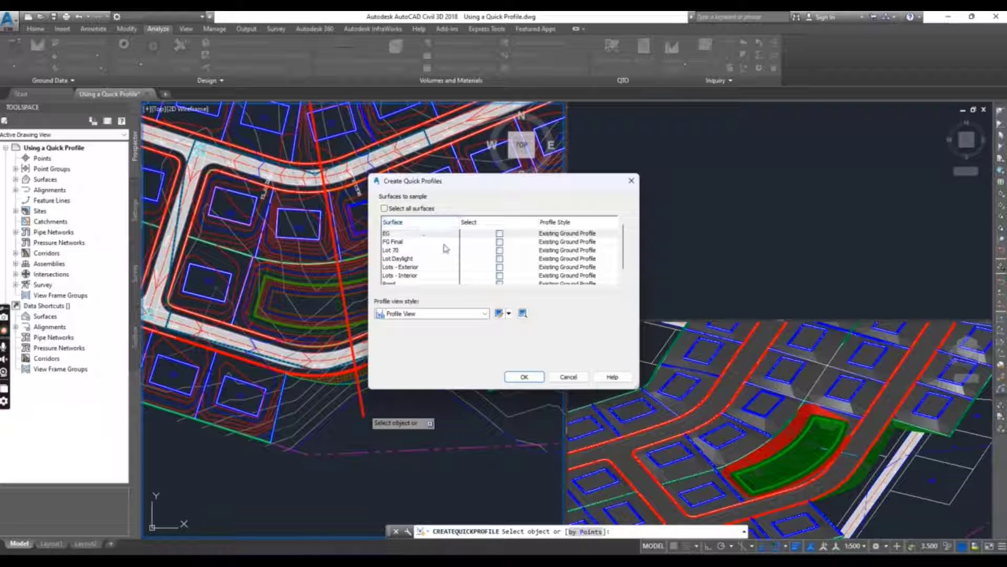
click(499, 234)
click(500, 242)
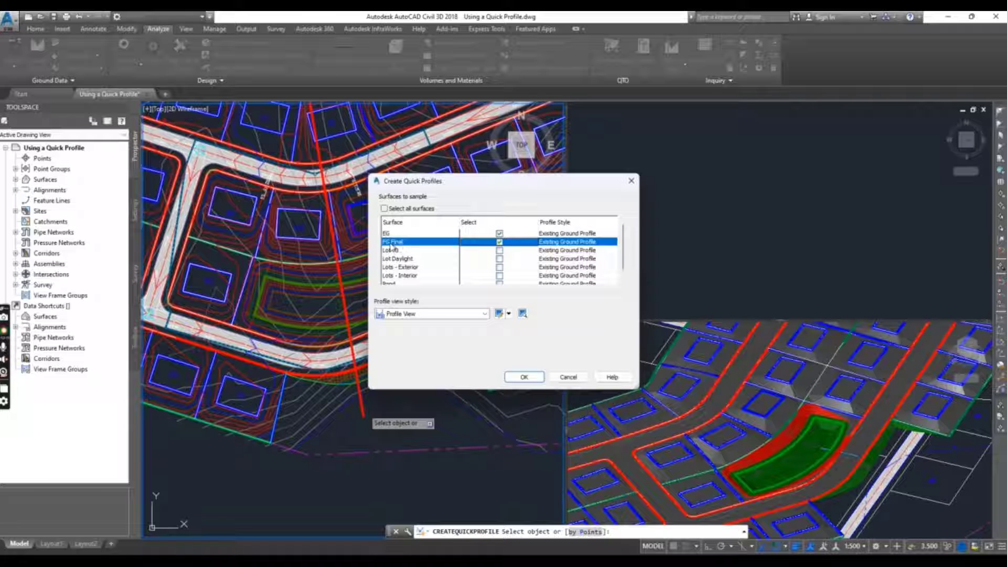
Set the FG Final surface's profile style to Design Profile.
click(562, 242)
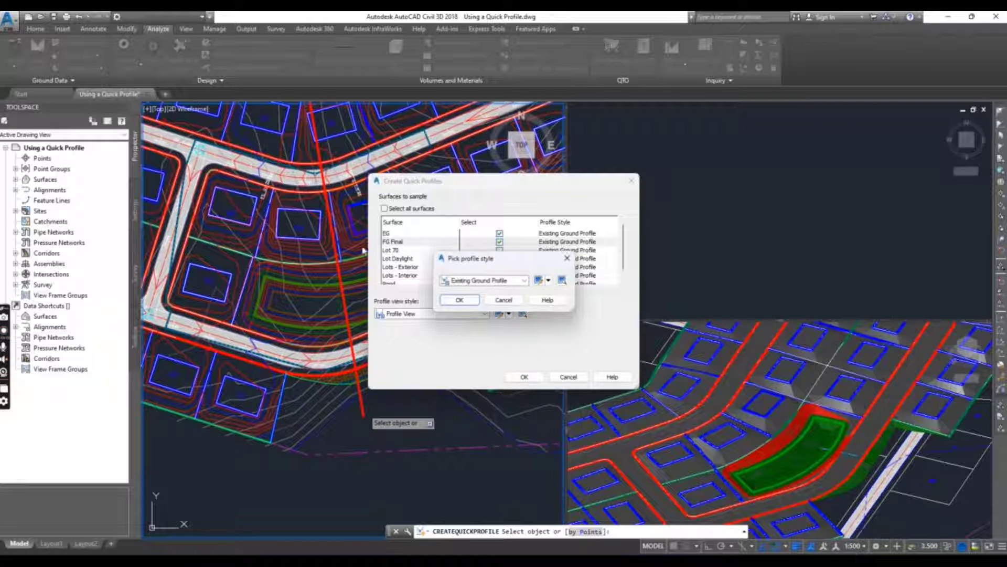
click(486, 280)
click(481, 299)
click(461, 296)
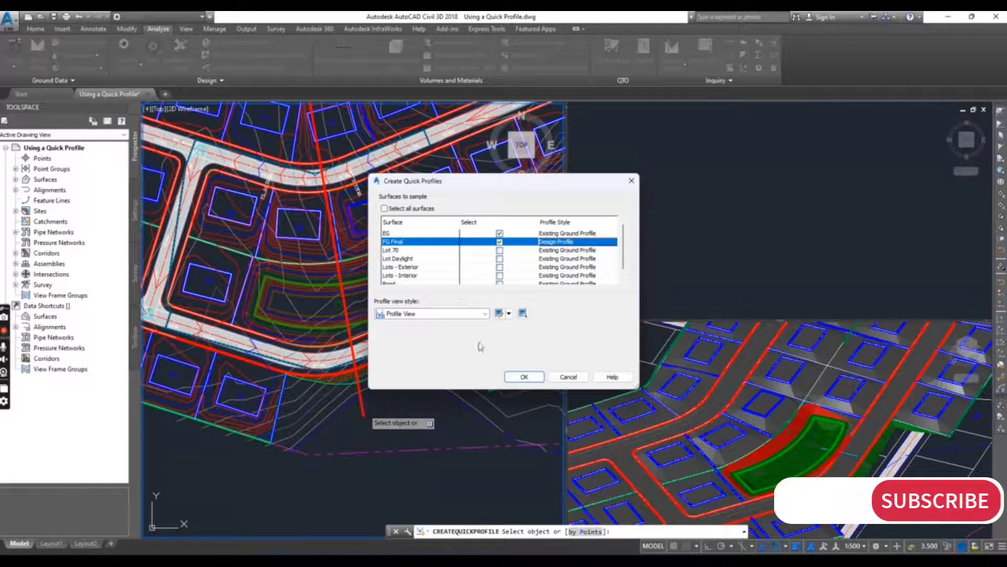
Generate the quick profile and place its profile view in the empty viewport.
click(524, 378)
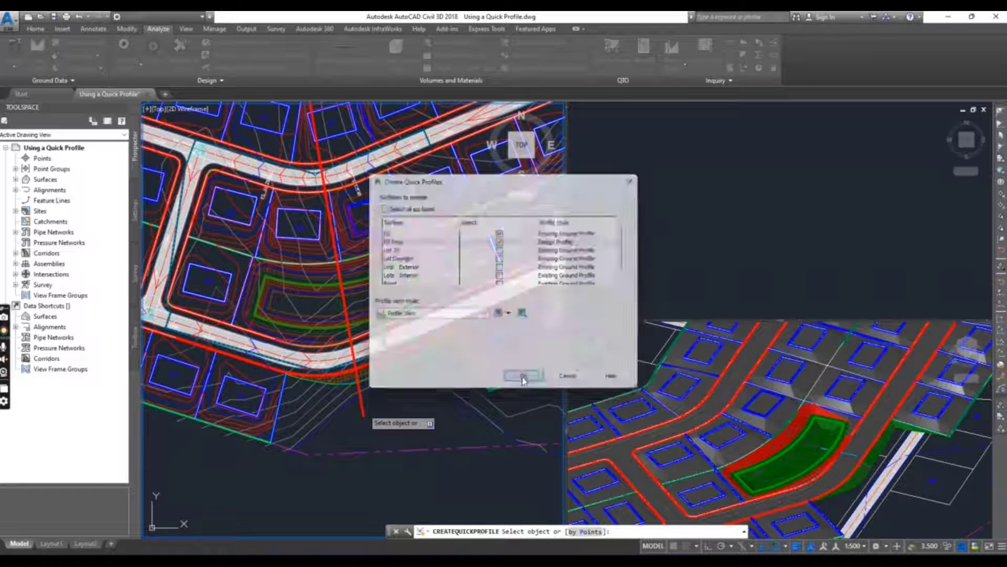
click(684, 245)
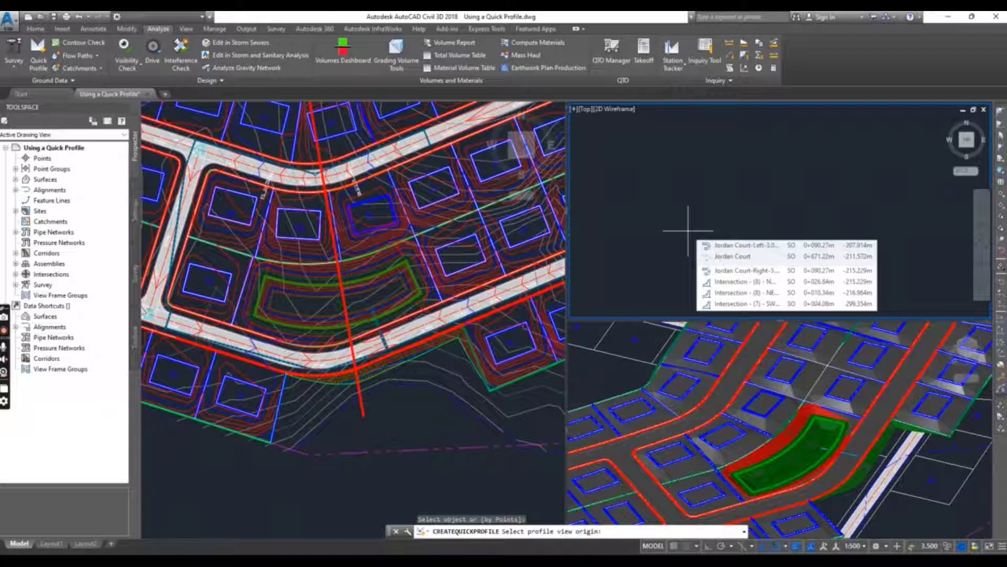
click(611, 222)
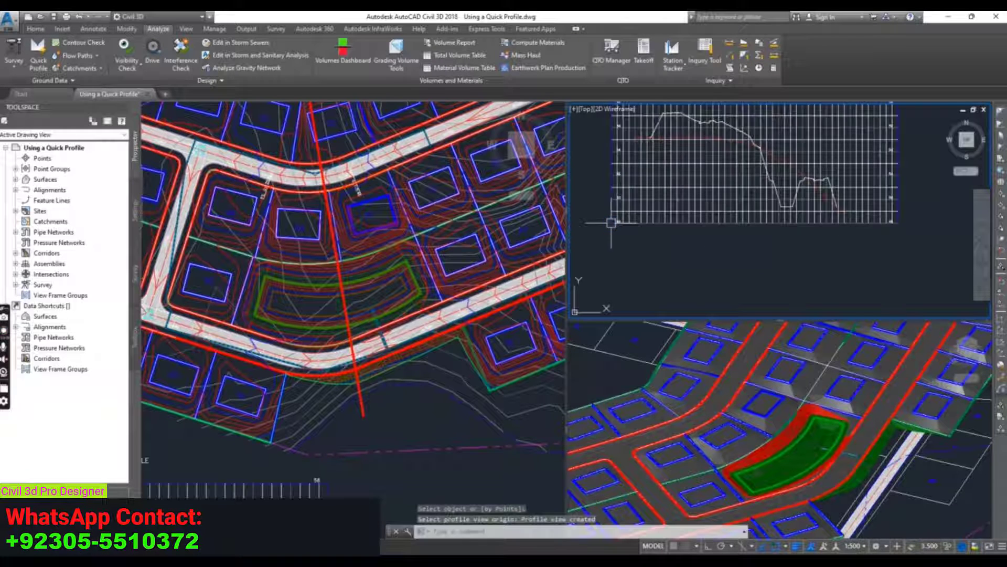
scroll(682, 227, down, 2)
middle_drag(684, 206, 670, 238)
scroll(674, 230, up, 2)
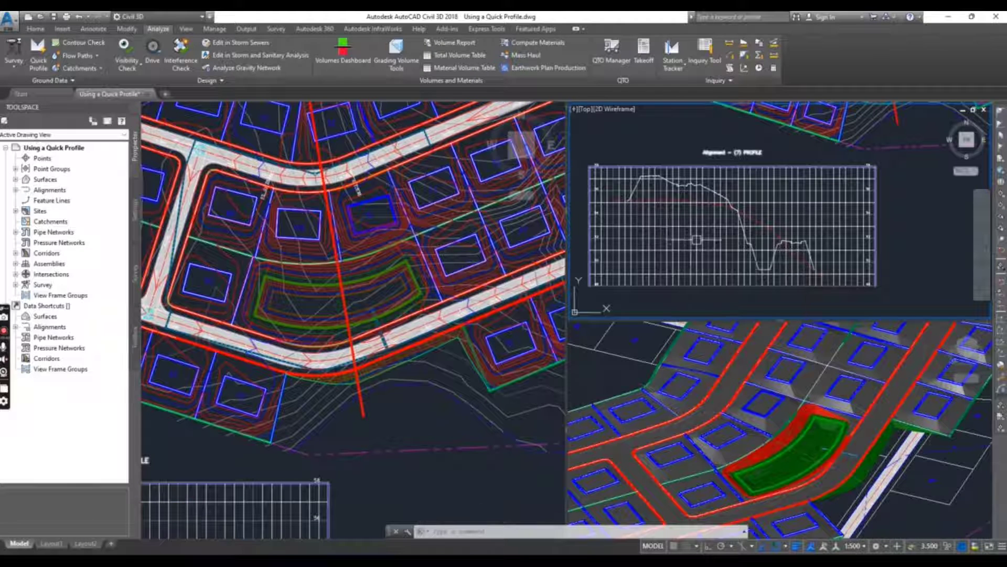
Examine the existing ground and finished grade lines in the profile view, including the lot, road and pond sections.
scroll(650, 202, up, 5)
scroll(725, 199, down, 5)
mouse_move(717, 197)
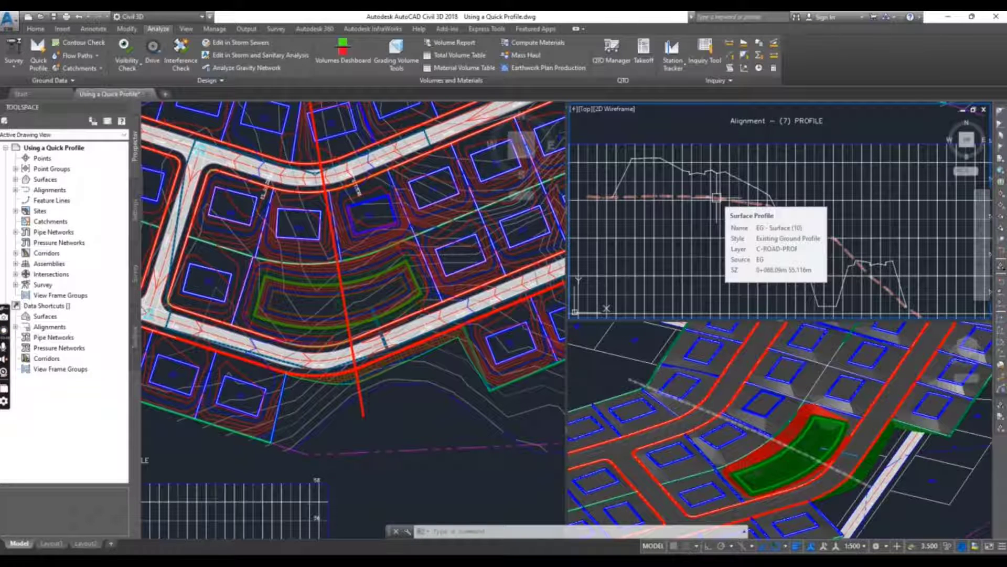
scroll(732, 192, up, 2)
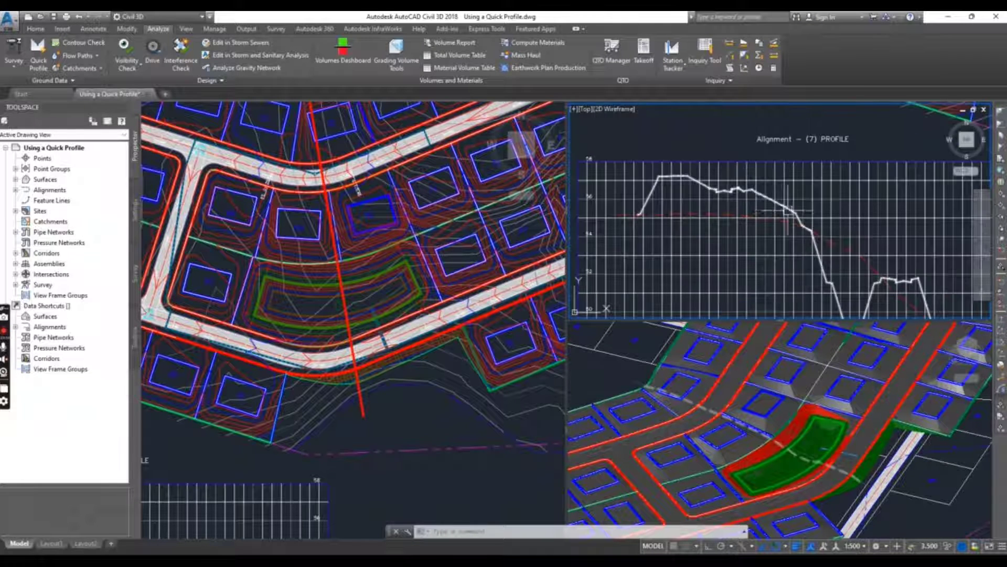
scroll(782, 239, down, 2)
mouse_move(828, 258)
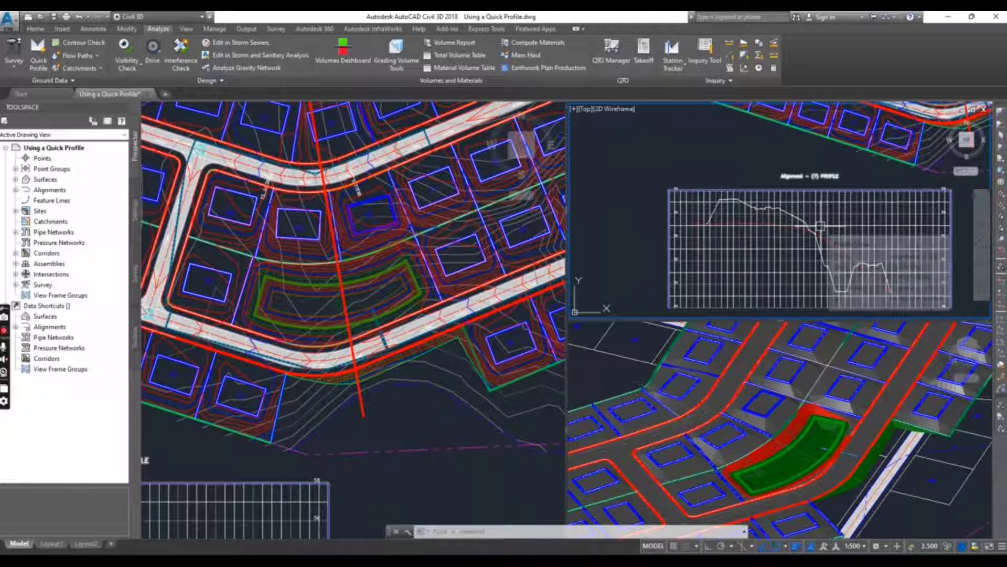
scroll(787, 210, up, 5)
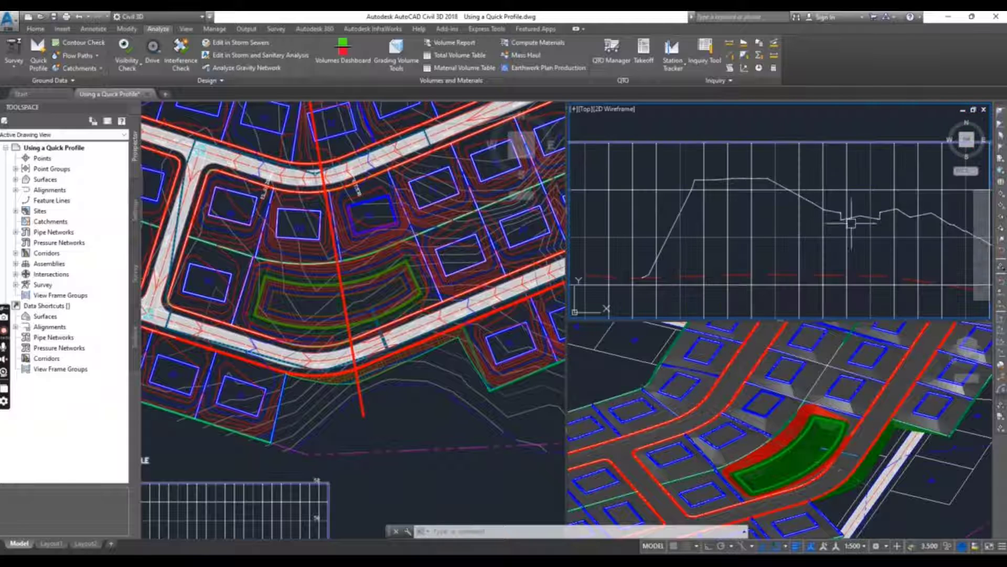
scroll(765, 204, down, 5)
scroll(740, 214, up, 6)
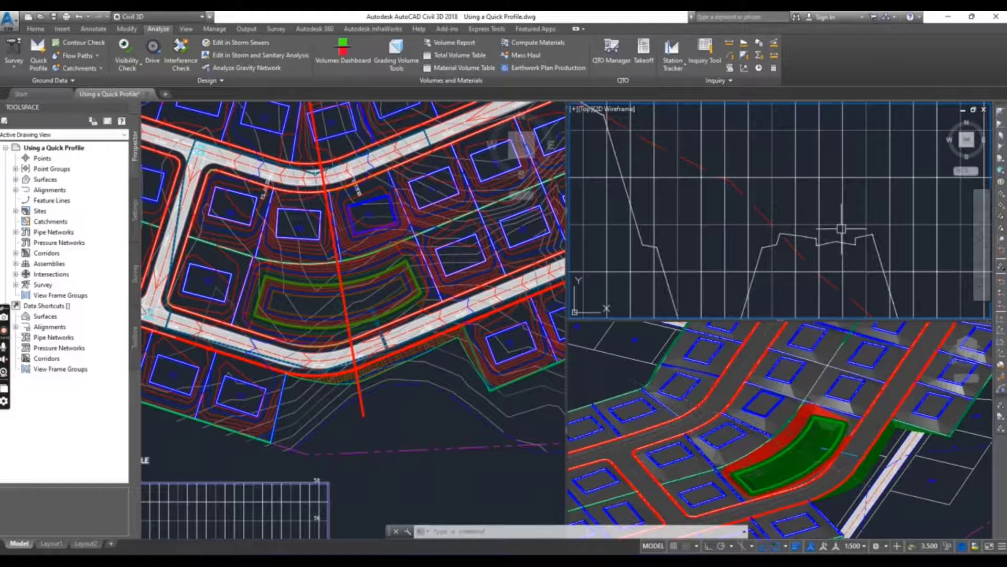
scroll(838, 234, down, 3)
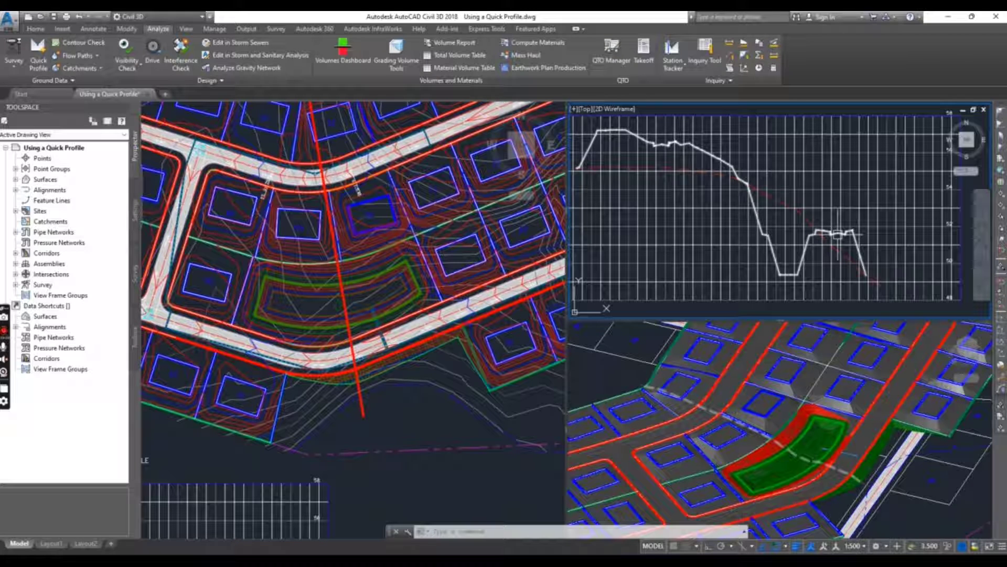
scroll(790, 272, up, 4)
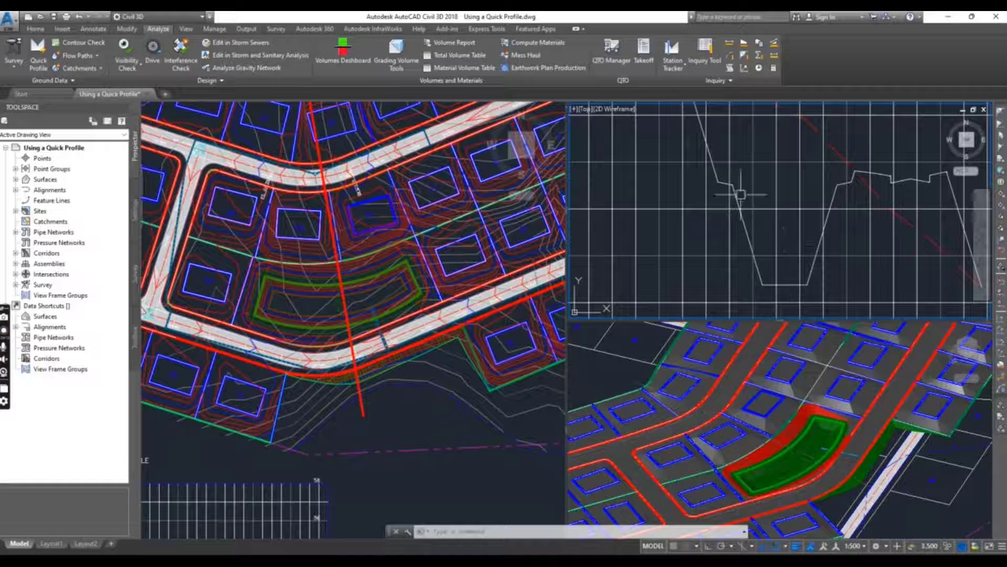
scroll(792, 228, down, 4)
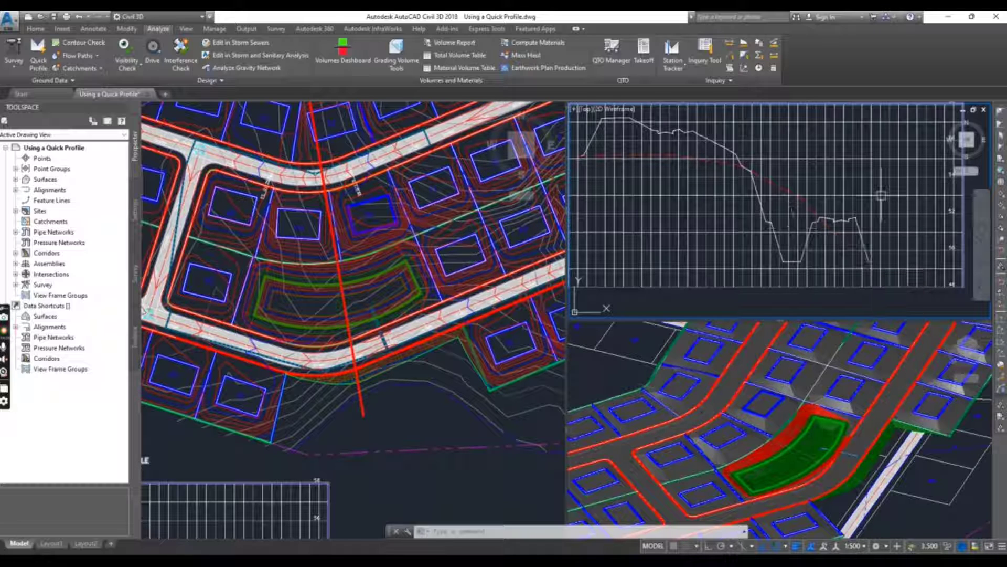
Stretch the north end of the red section line further out beyond the lot boundary.
click(416, 362)
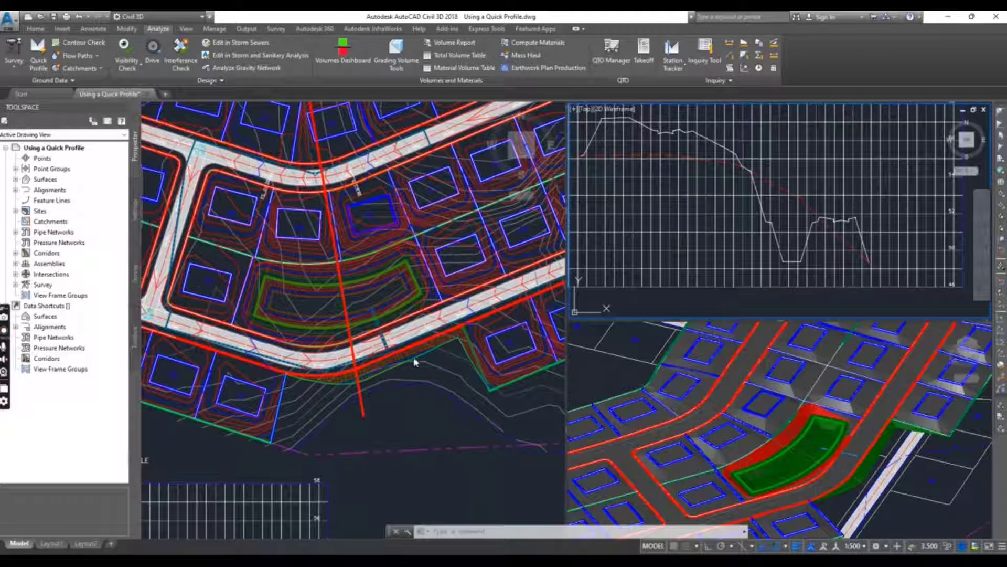
scroll(384, 418, down, 2)
scroll(384, 418, down, 1)
scroll(367, 414, up, 3)
click(395, 406)
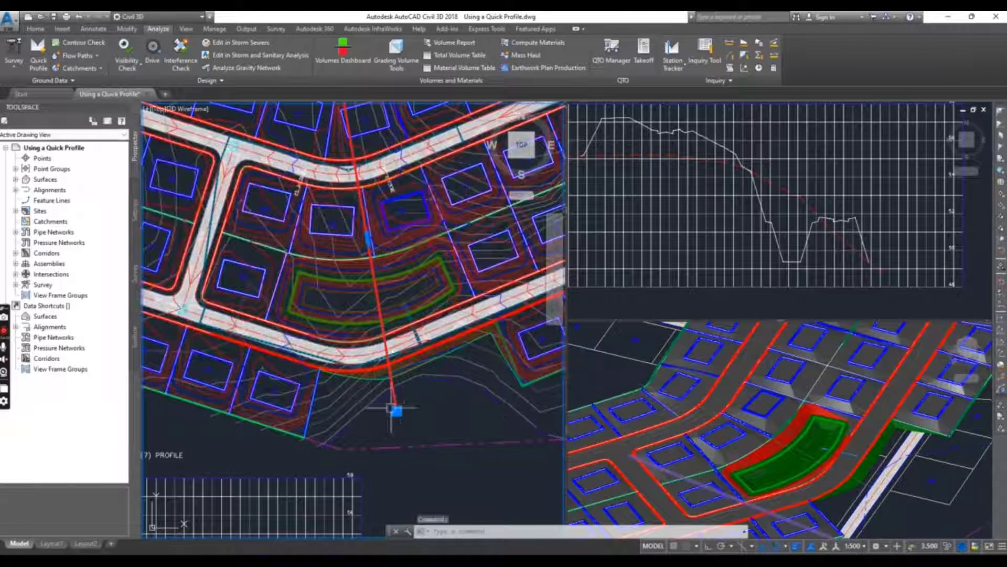
scroll(404, 418, down, 1)
middle_drag(396, 349, 394, 434)
scroll(369, 284, up, 2)
click(369, 284)
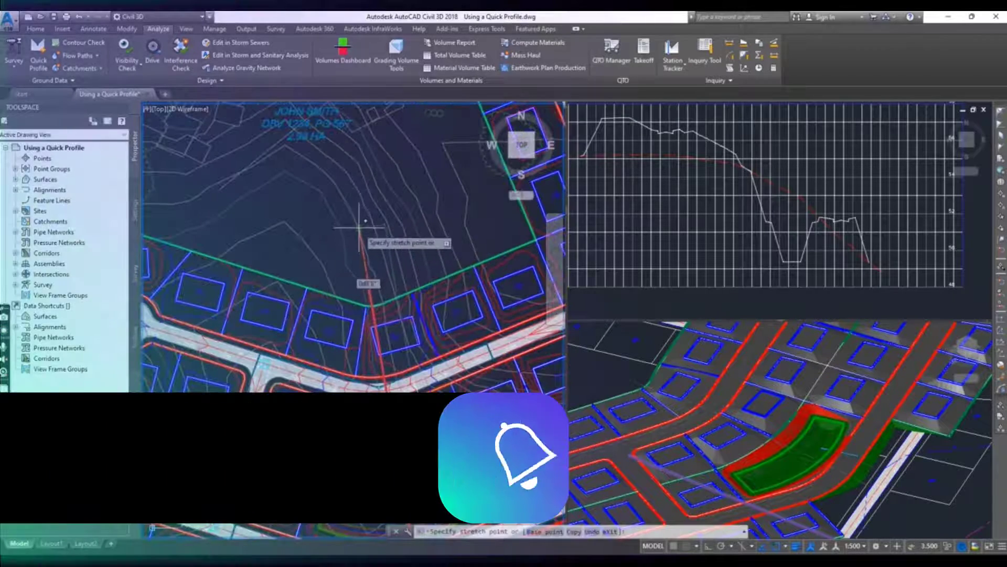
scroll(363, 219, up, 3)
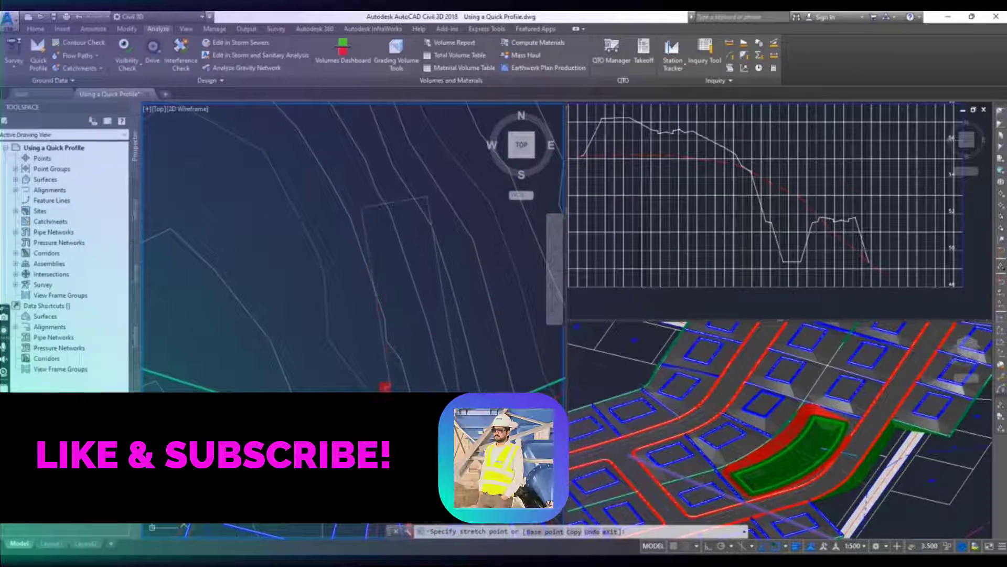
click(361, 207)
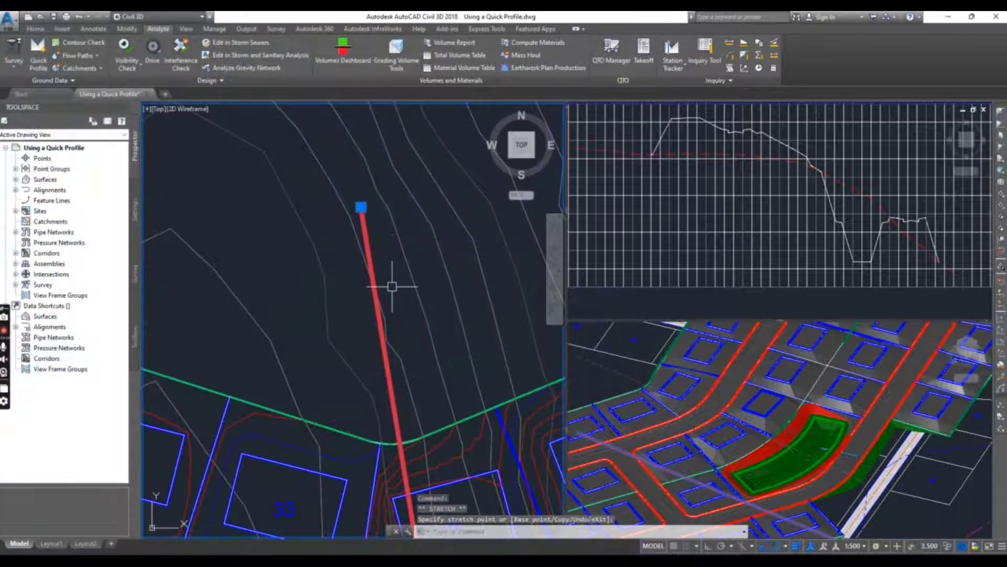
key(Escape)
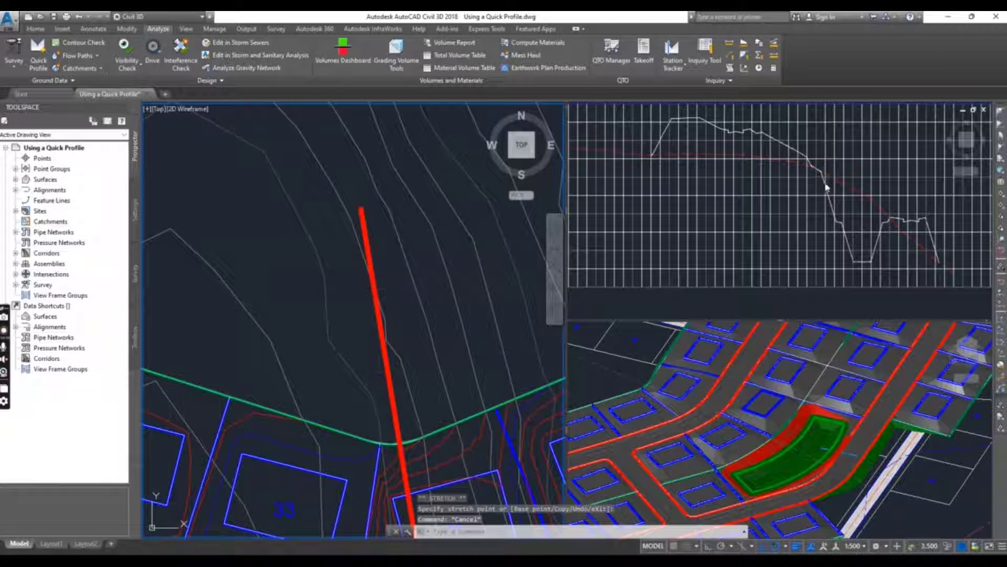
Review the profile view for the lengthened section line, comparing the extents of existing ground and finished grade.
click(742, 233)
scroll(742, 233, down, 2)
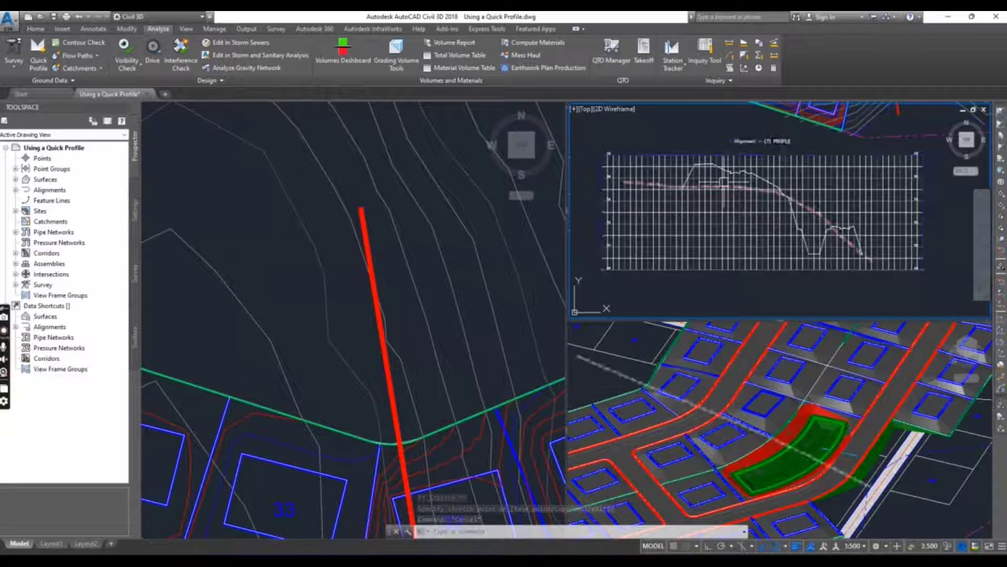
scroll(742, 233, up, 2)
scroll(720, 231, down, 4)
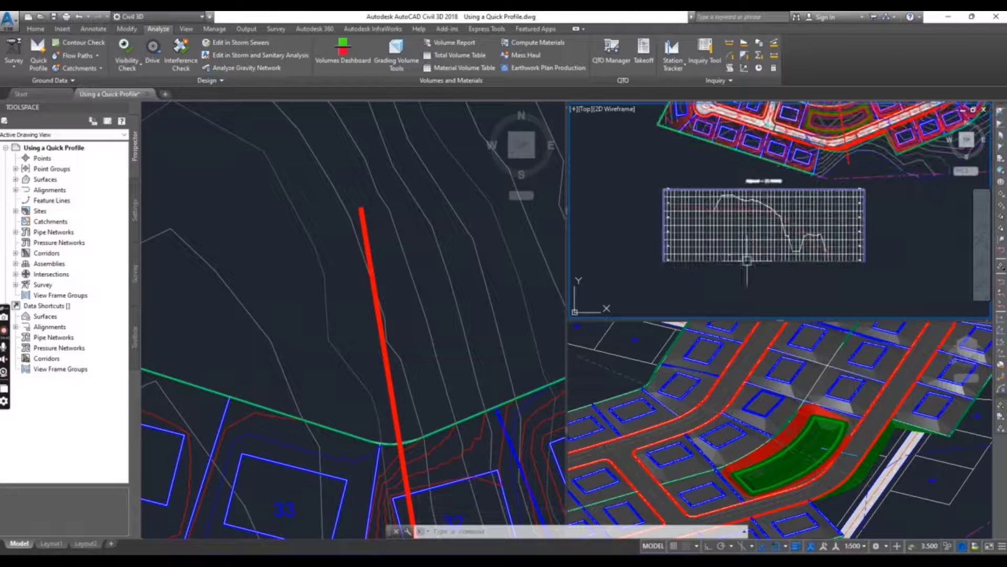
scroll(720, 225, up, 2)
mouse_move(719, 219)
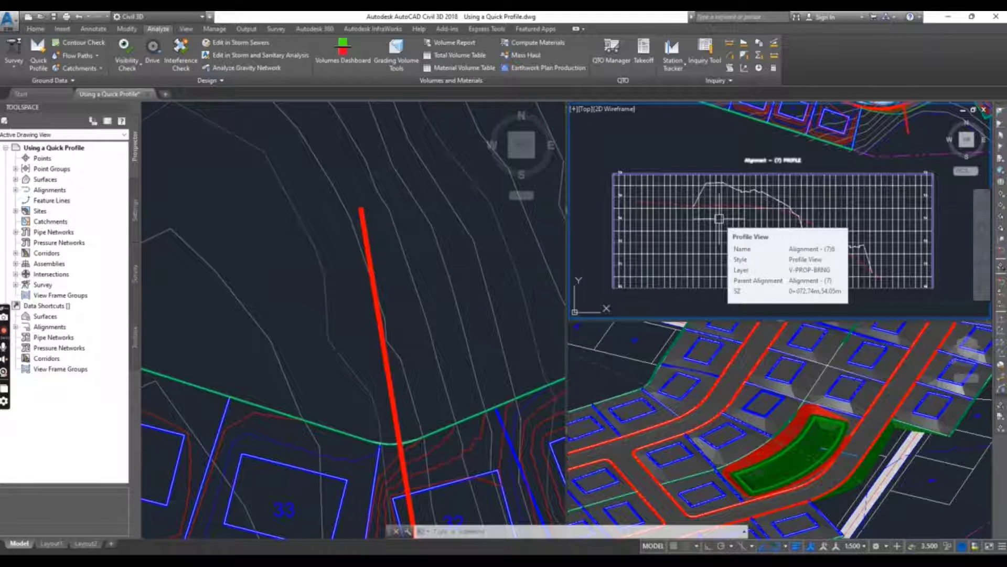
Start a quick profile from the green 3D polyline running between lots 68 and 62 in the plan view.
click(404, 314)
scroll(388, 320, down, 5)
middle_drag(382, 355, 361, 289)
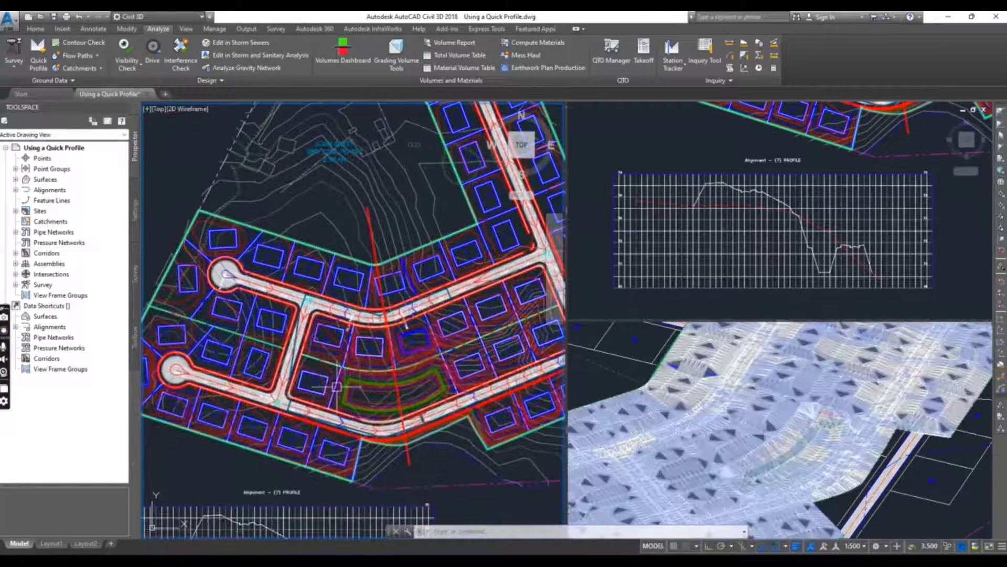
scroll(355, 366, up, 4)
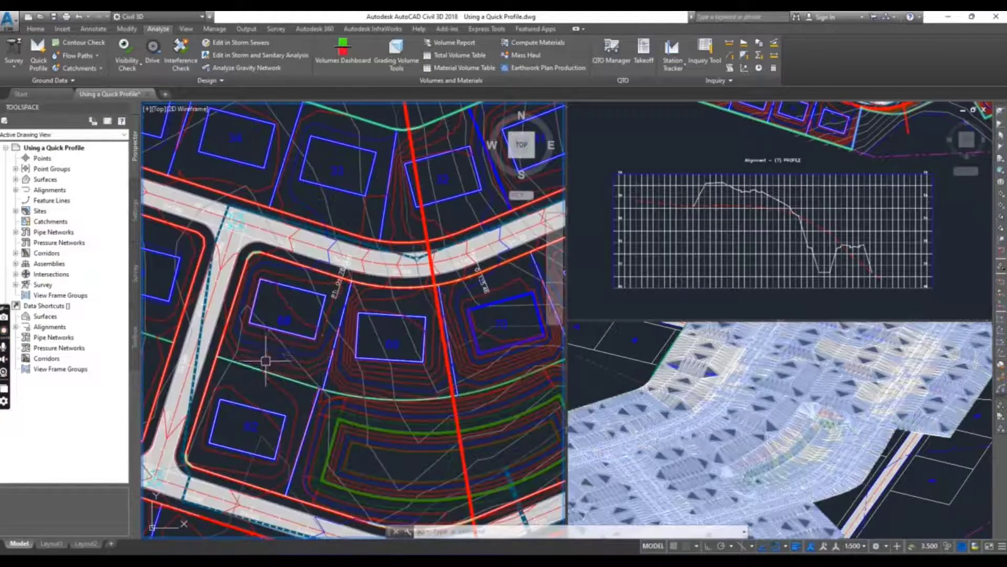
middle_drag(520, 328, 449, 279)
scroll(440, 287, up, 2)
scroll(378, 321, down, 6)
scroll(283, 336, up, 4)
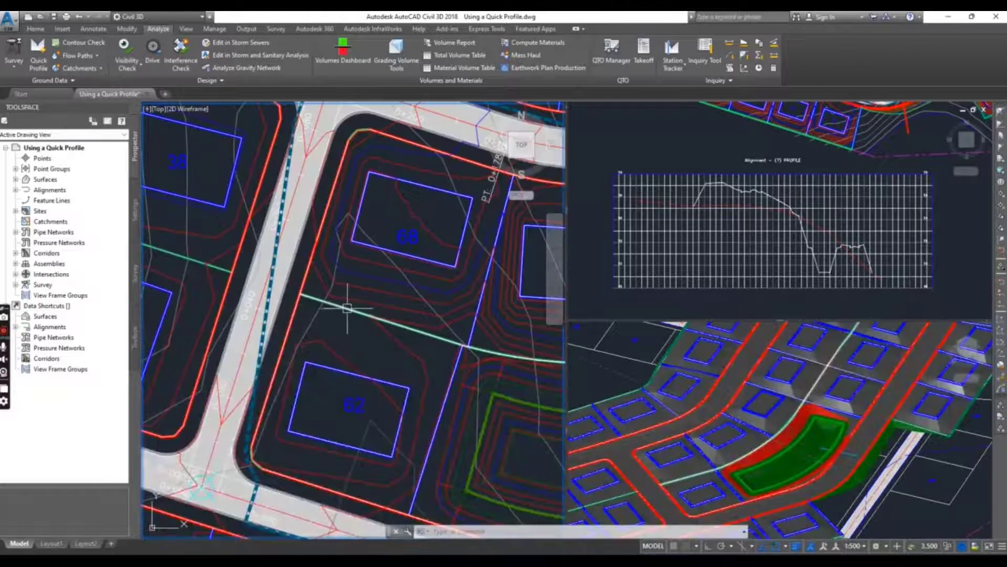
scroll(347, 313, down, 1)
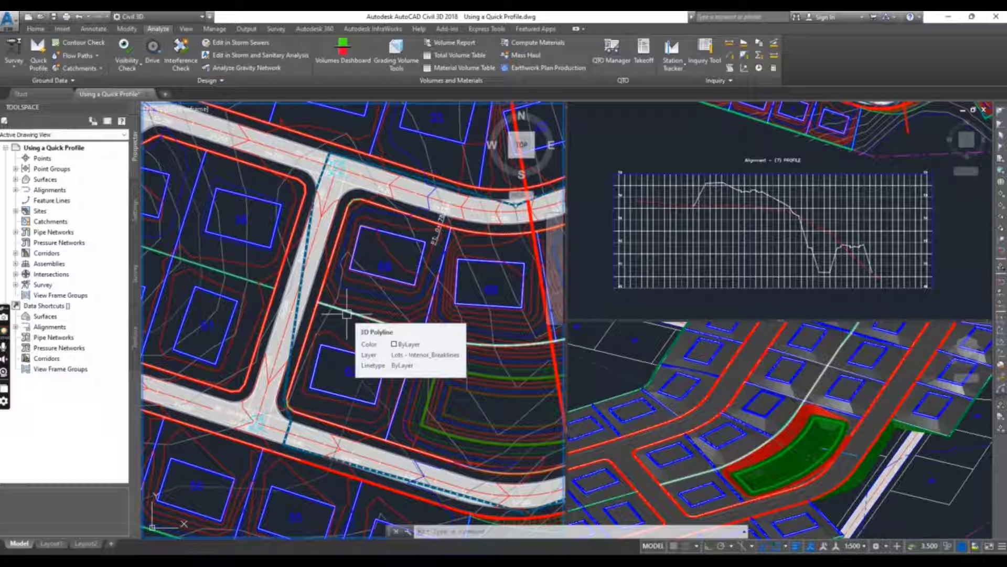
click(38, 57)
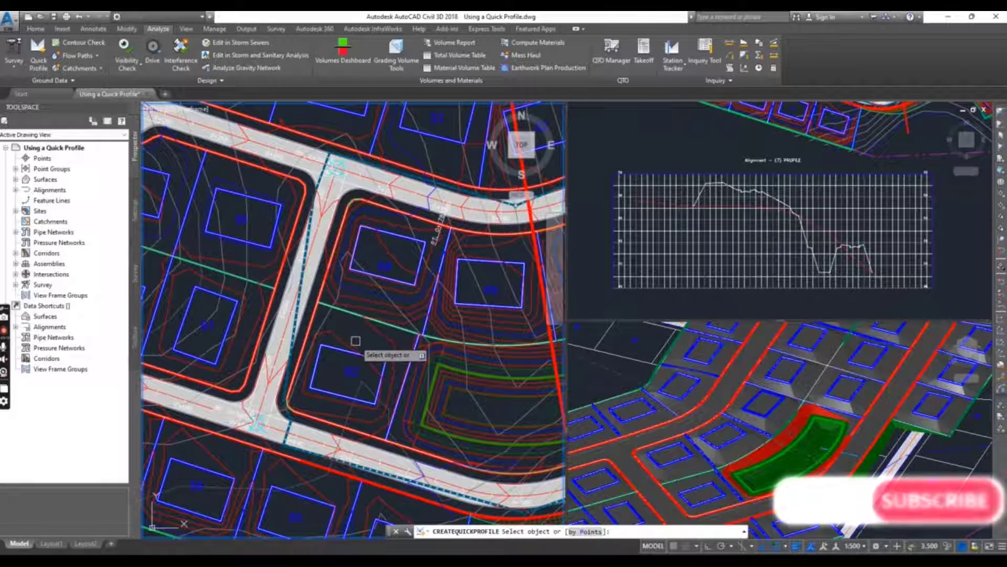
scroll(357, 326, up, 2)
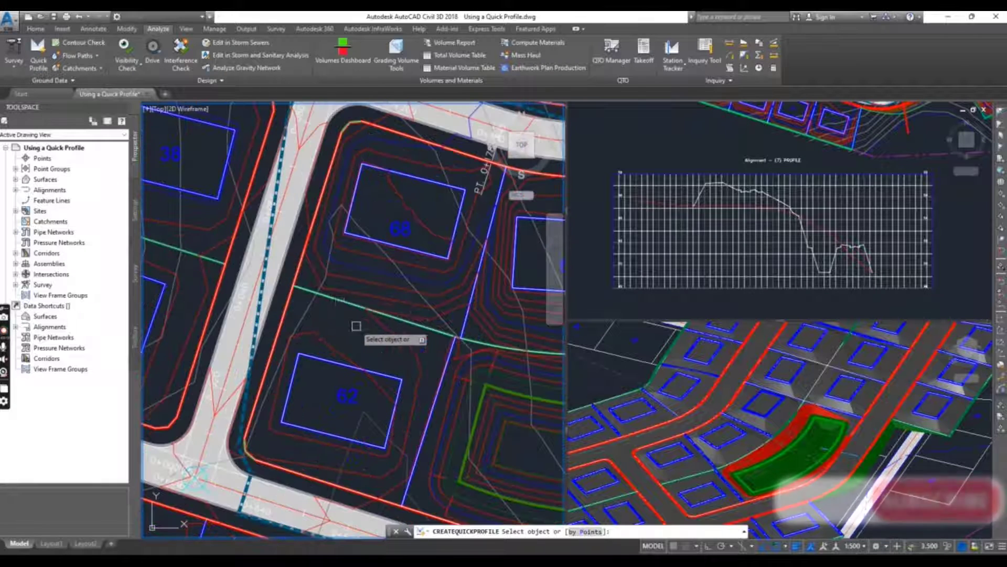
click(337, 302)
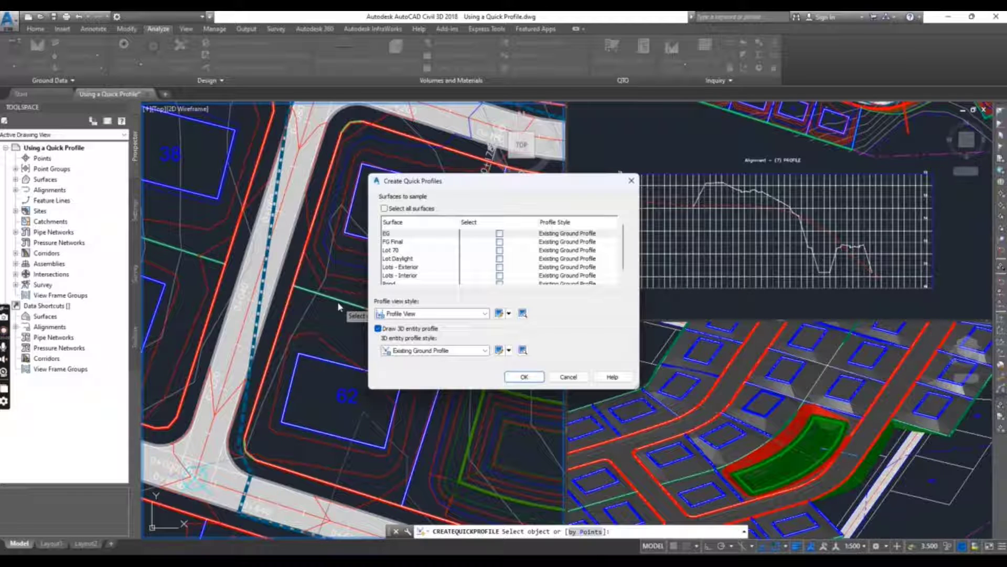
Sample the EG surface, keep the 3D entity profile drawn, and place the profile view in empty space beside the earlier one.
click(500, 234)
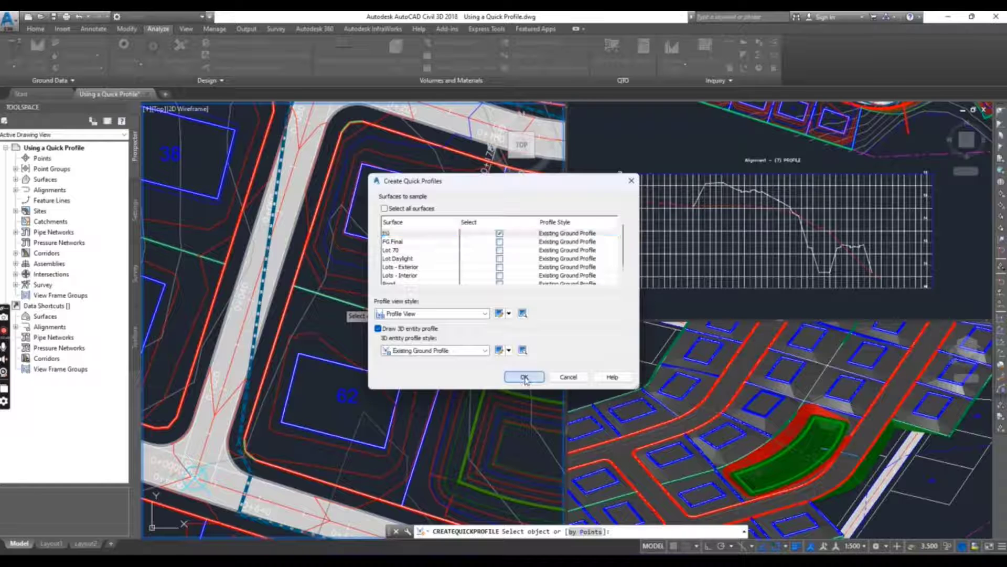
click(525, 377)
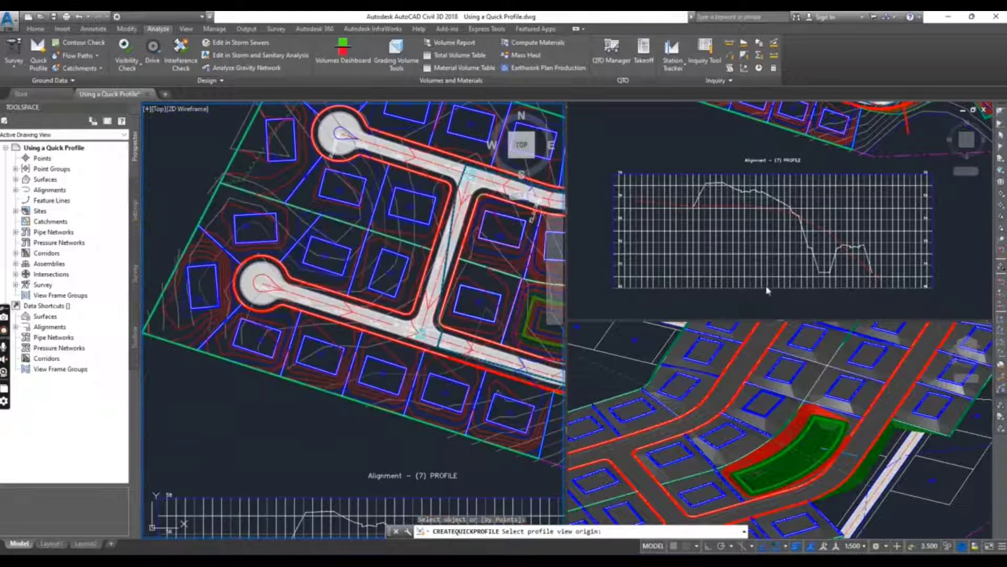
click(767, 283)
scroll(767, 283, down, 3)
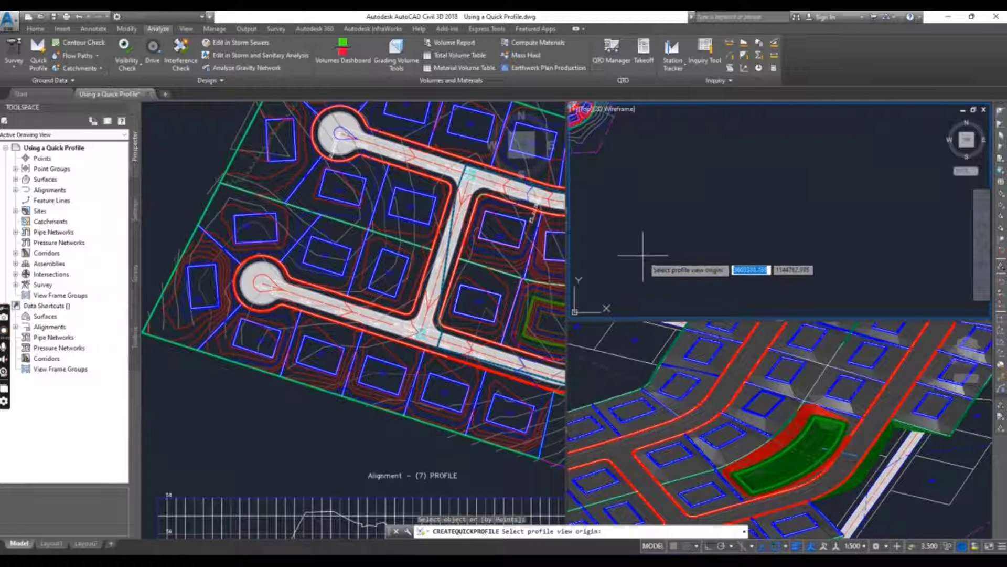
click(653, 229)
Examine the new profile view, comparing the 3D entity profile with the EG surface profile along the lot line.
scroll(706, 225, up, 5)
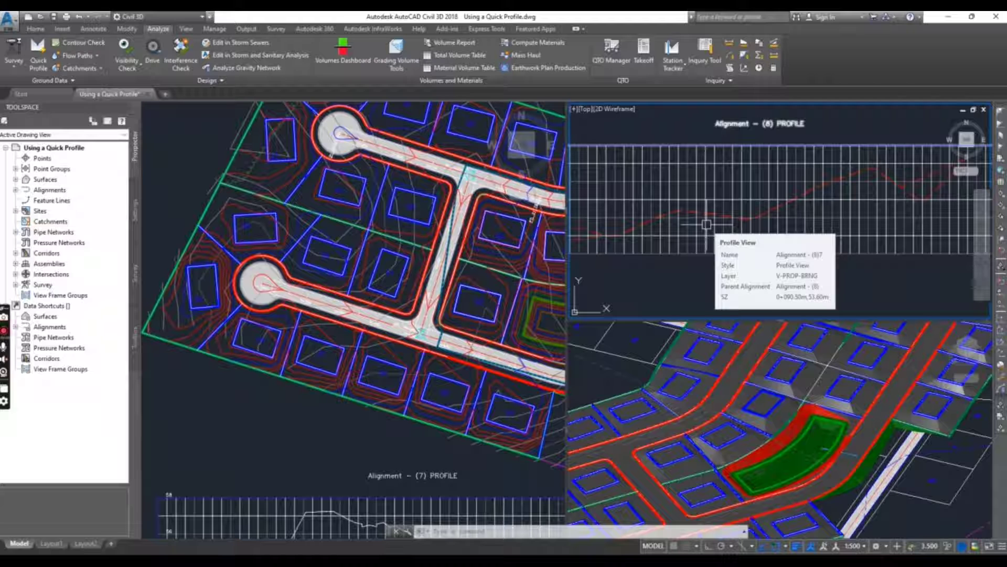
scroll(797, 241, down, 4)
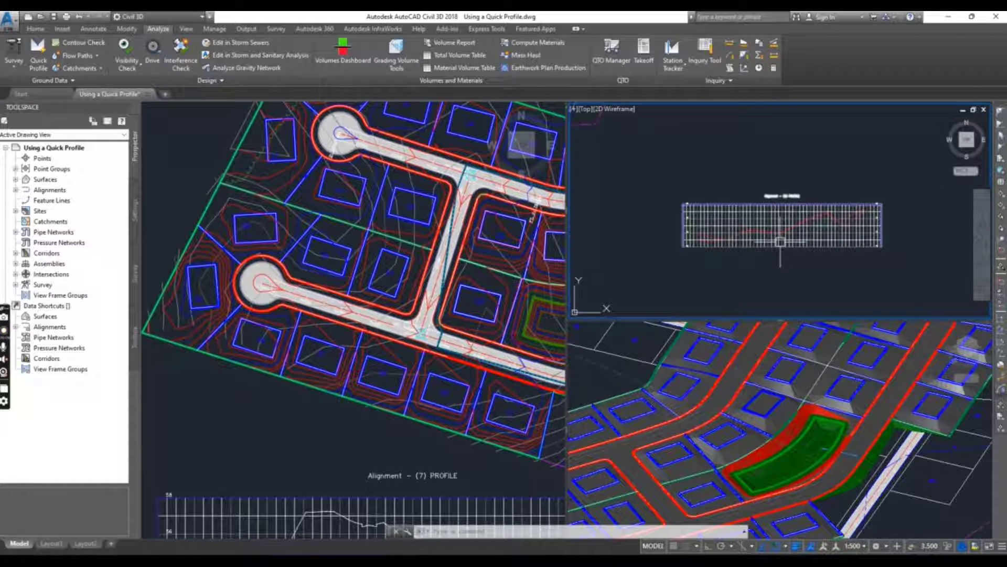
scroll(782, 243, up, 3)
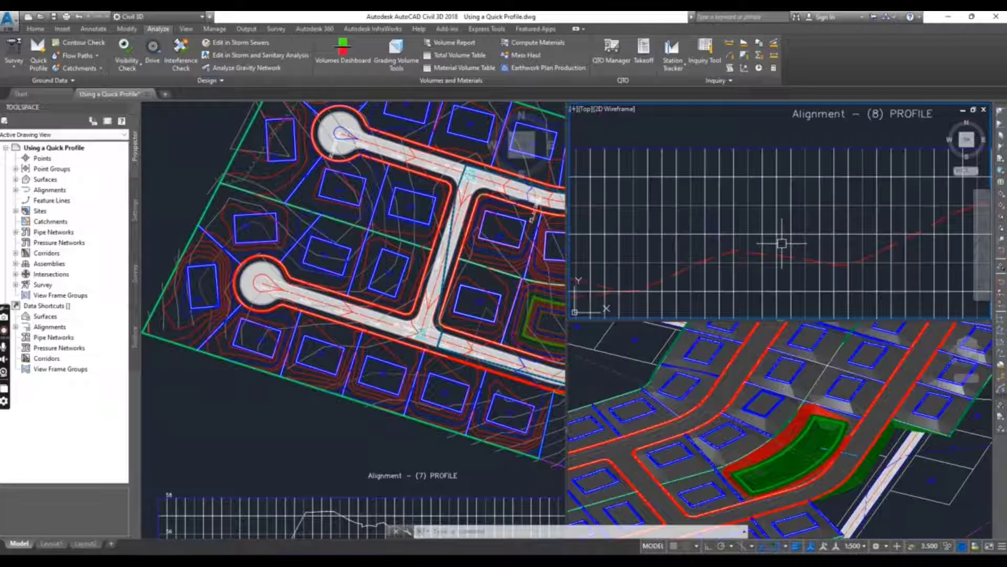
scroll(782, 243, down, 1)
mouse_move(712, 262)
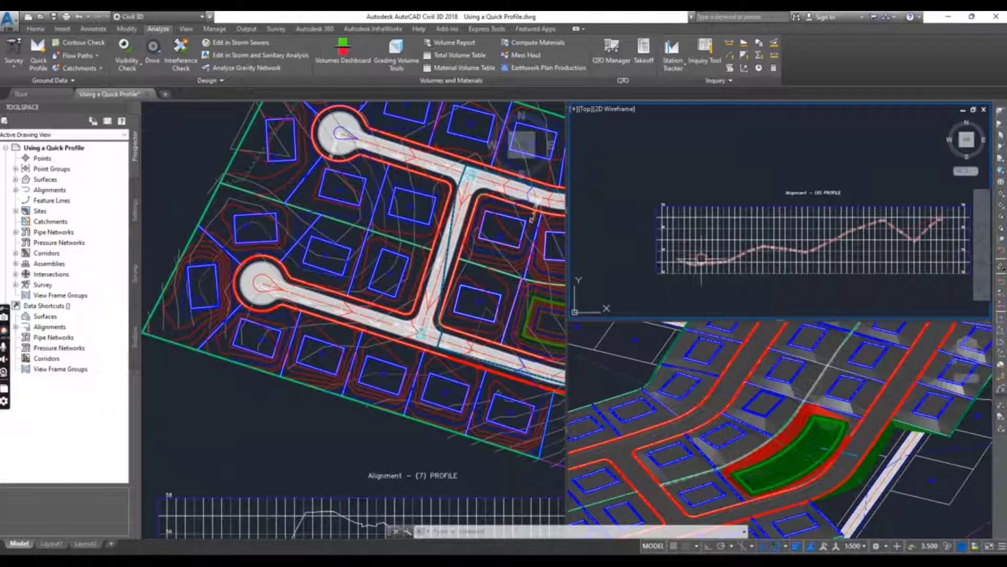
scroll(687, 263, up, 3)
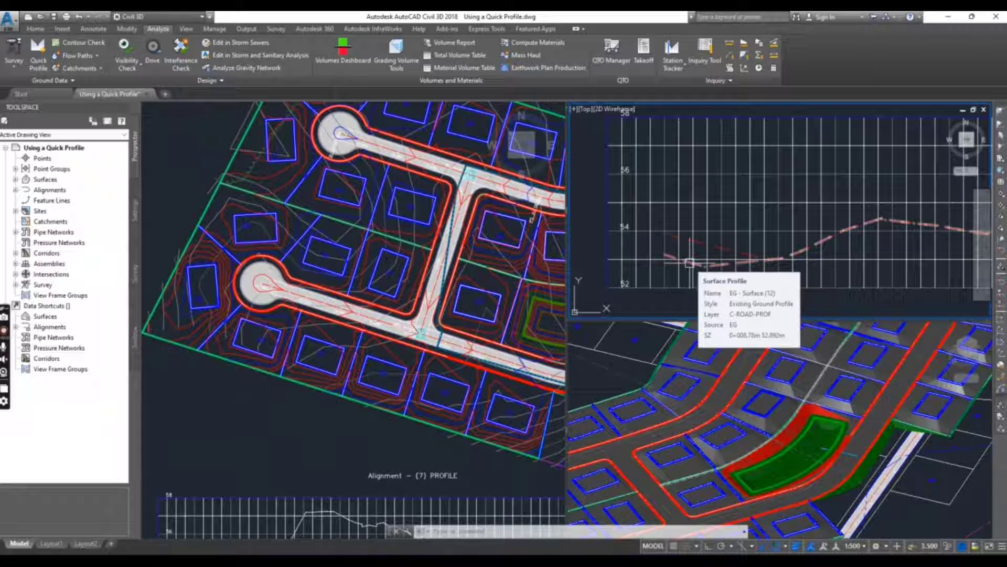
scroll(765, 252, down, 5)
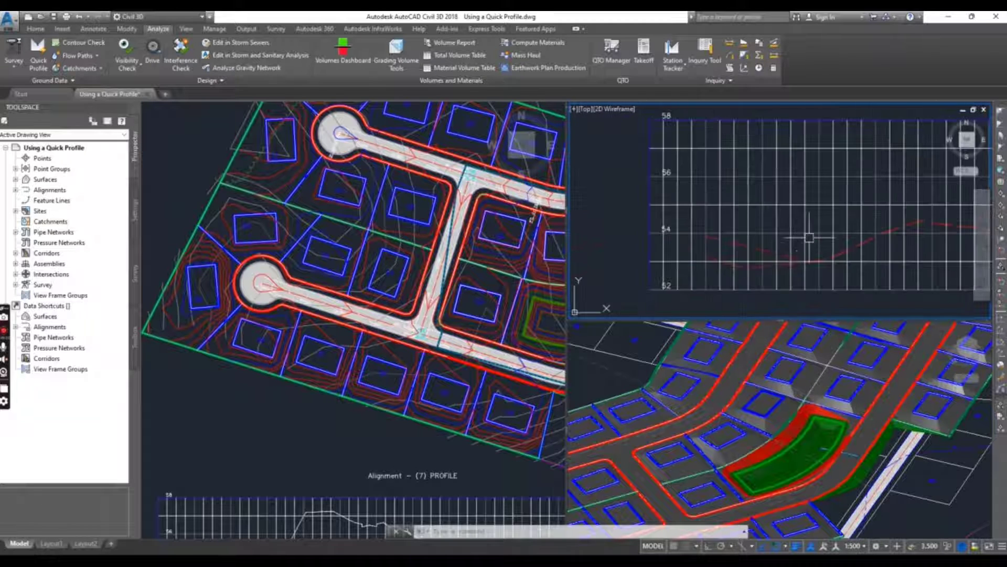
scroll(787, 246, up, 5)
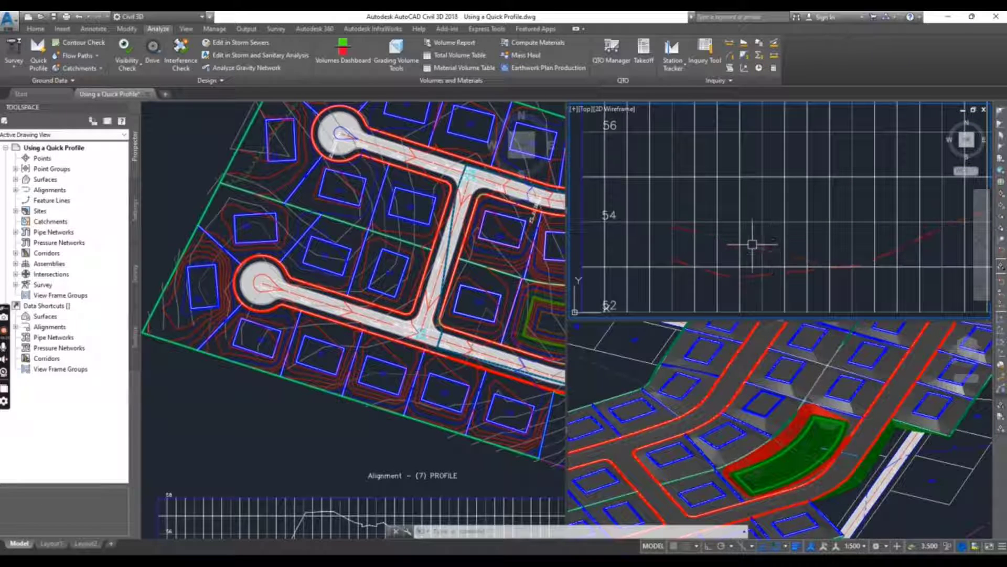
mouse_move(755, 247)
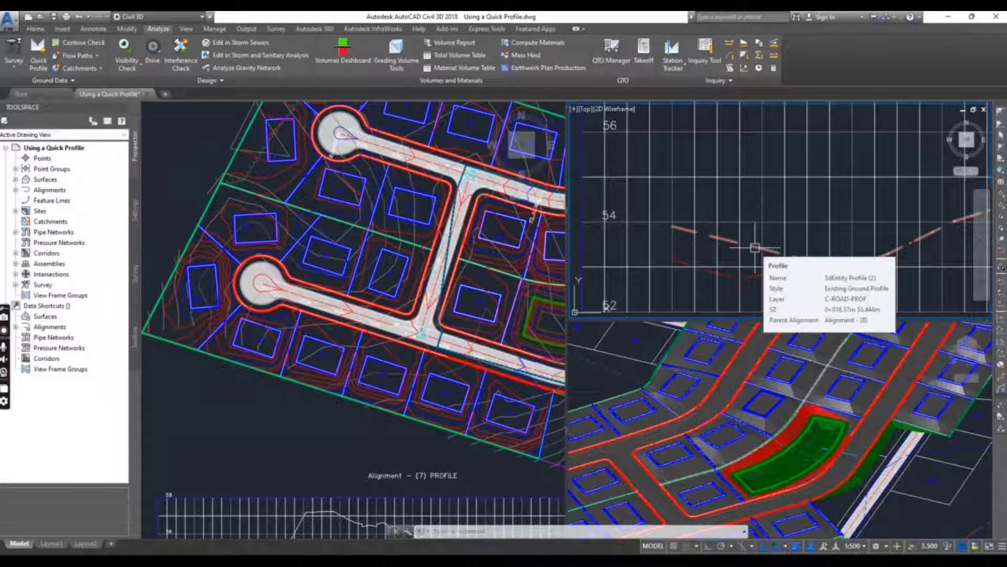
mouse_move(753, 276)
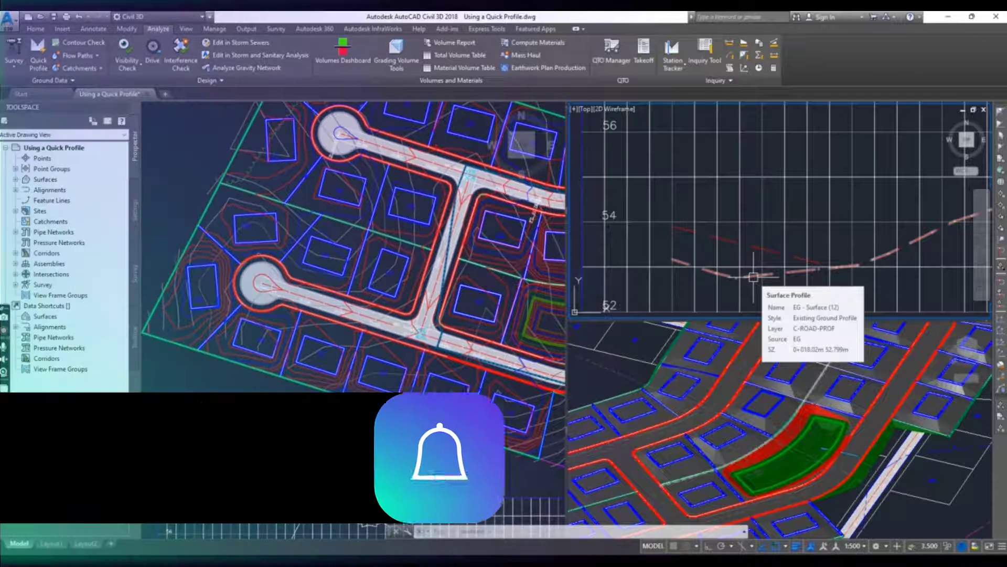
scroll(752, 270, down, 5)
mouse_move(724, 223)
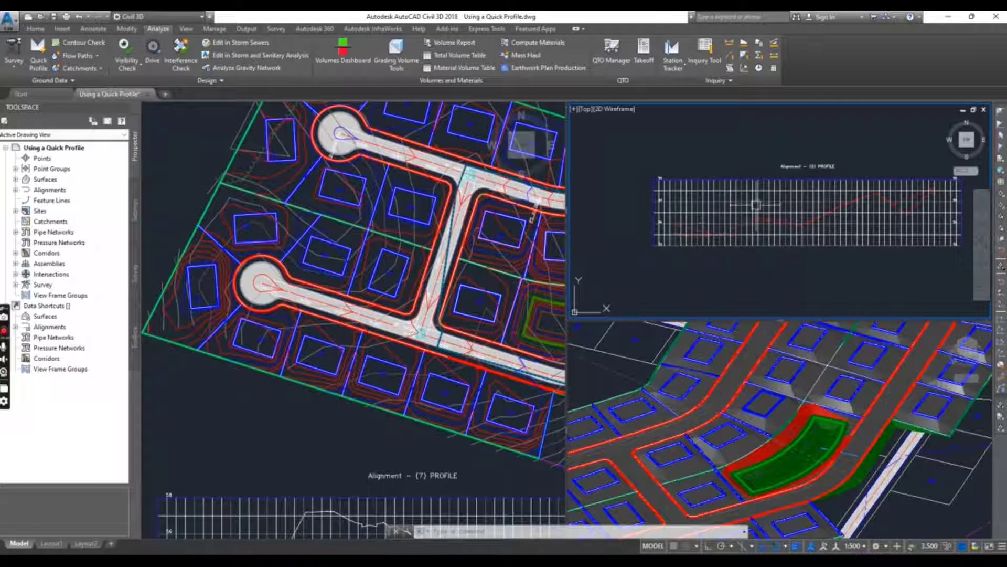
scroll(870, 202, up, 4)
scroll(748, 215, down, 4)
scroll(670, 223, up, 4)
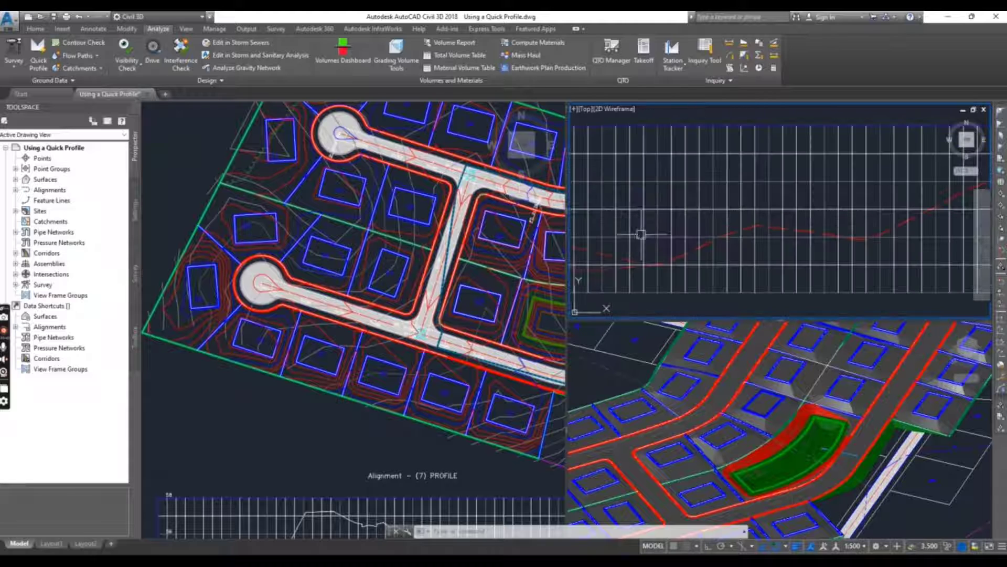
scroll(756, 227, down, 4)
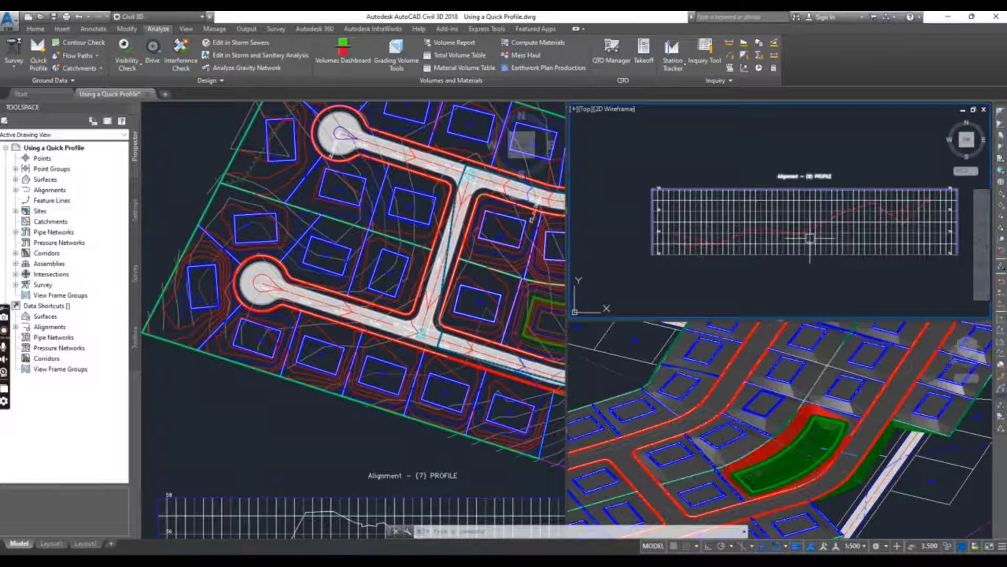
scroll(805, 231, up, 4)
scroll(817, 213, down, 5)
scroll(816, 212, up, 1)
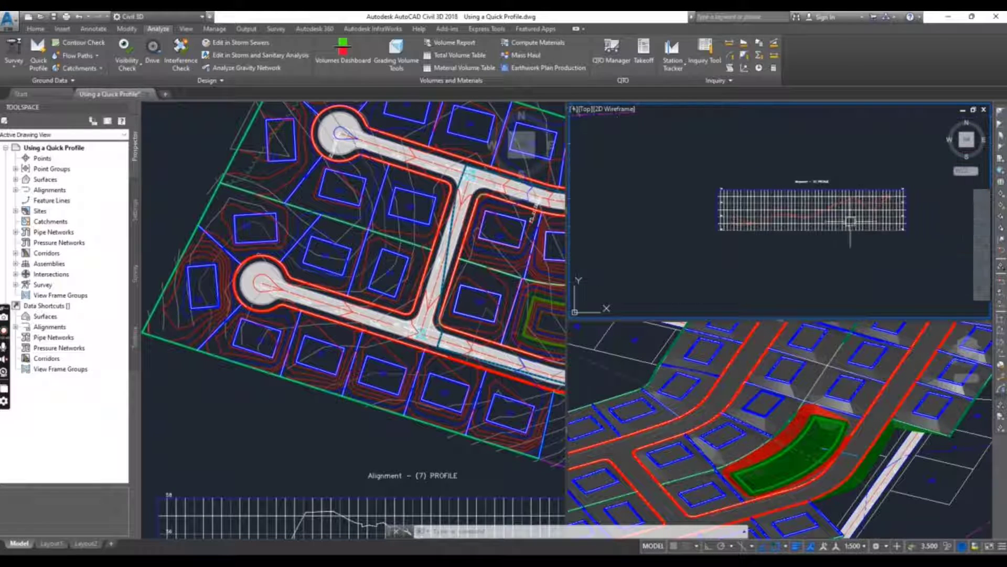
Review the earlier section line's profile view again, checking existing and finished grades through the lot, pond and road sections.
scroll(755, 218, down, 6)
scroll(748, 219, up, 4)
scroll(686, 200, down, 3)
middle_drag(686, 201, 755, 201)
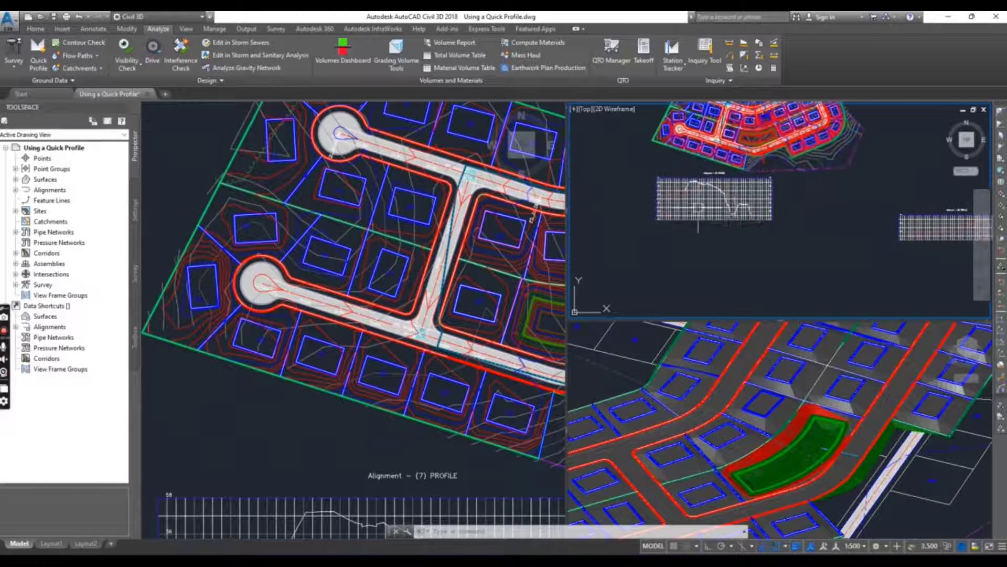
scroll(708, 157, up, 4)
scroll(707, 153, down, 2)
scroll(708, 153, up, 3)
scroll(734, 210, down, 5)
scroll(732, 215, up, 6)
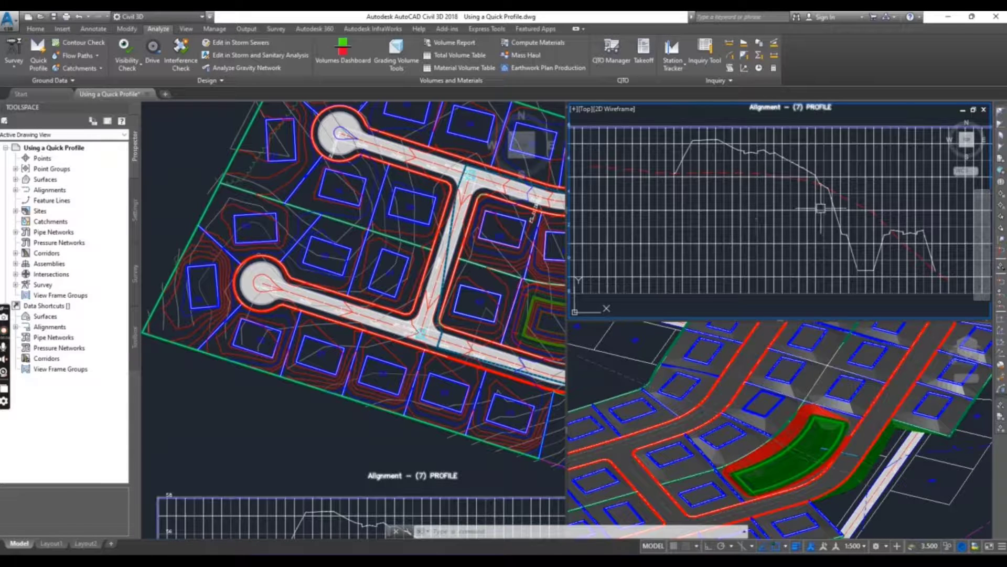
click(850, 235)
scroll(886, 249, up, 3)
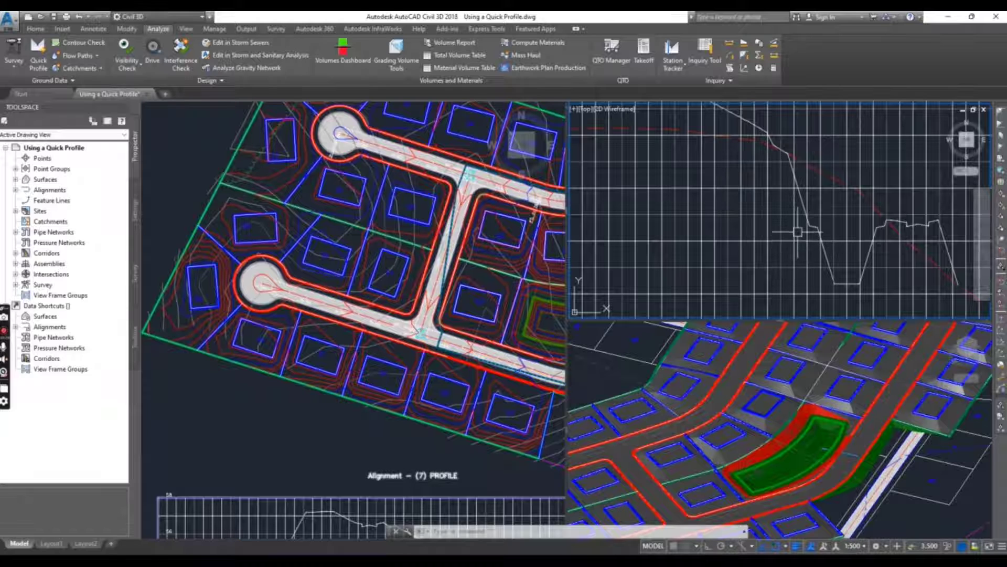
scroll(811, 238, down, 4)
scroll(818, 245, up, 2)
scroll(818, 245, down, 1)
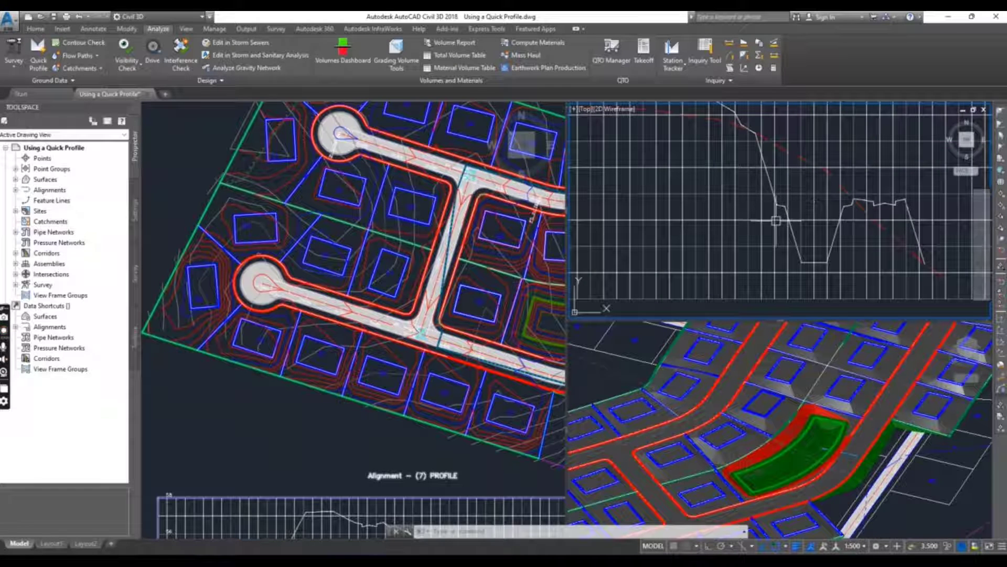
scroll(803, 211, down, 3)
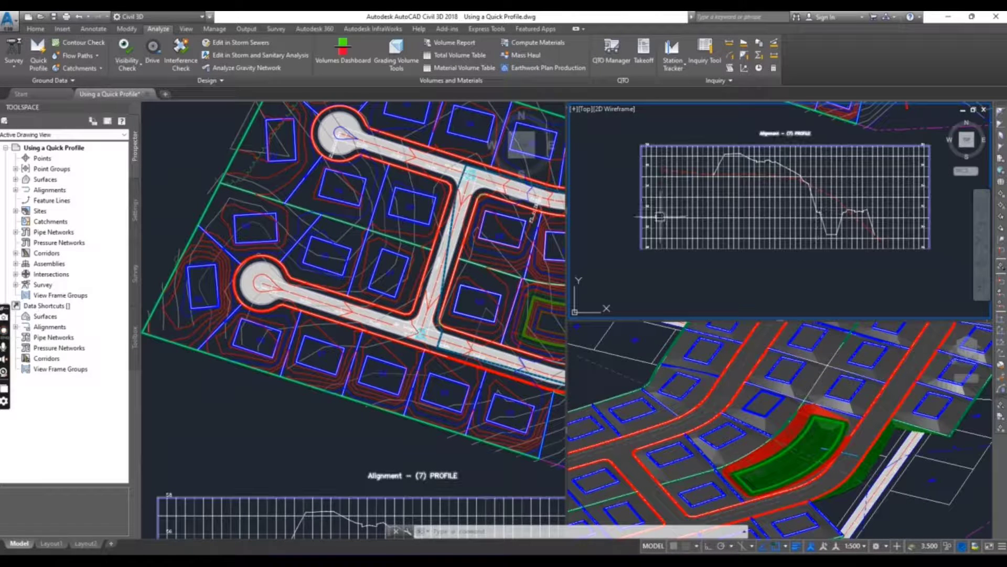
Look over the whole subdivision plan together with the section line's profile view below it.
click(189, 420)
scroll(260, 427, down, 4)
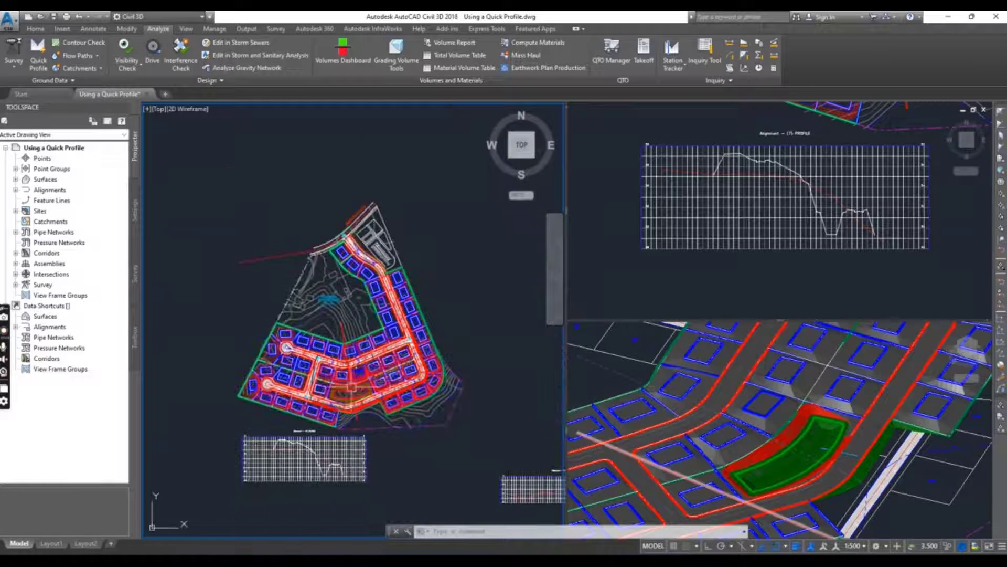
scroll(333, 294, up, 2)
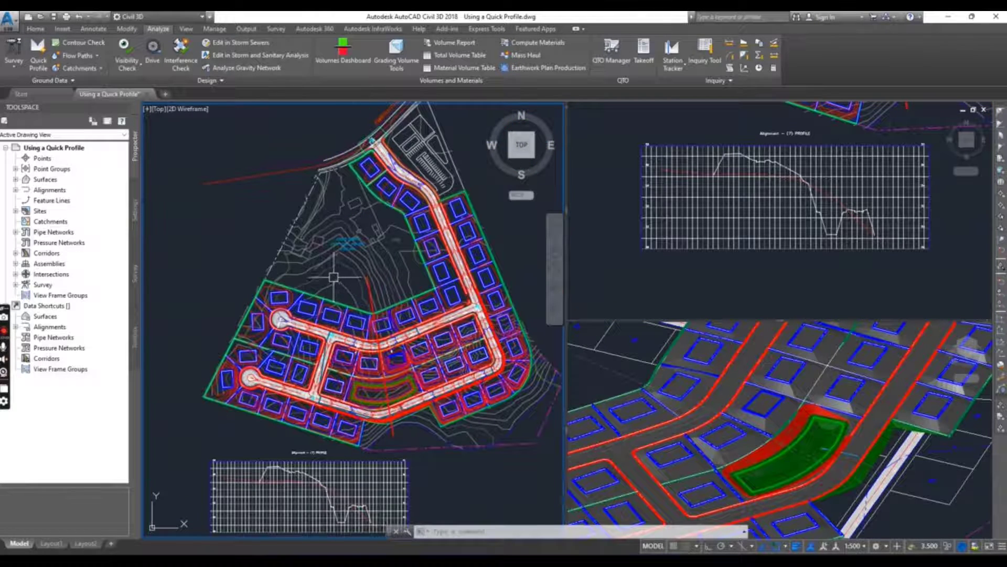
scroll(330, 271, up, 4)
scroll(419, 242, down, 6)
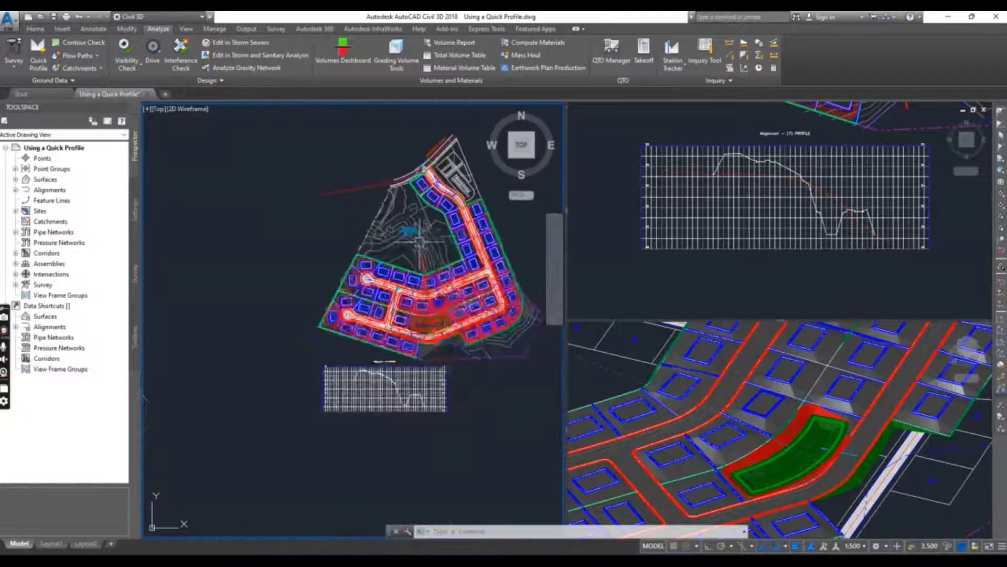
middle_drag(422, 302, 374, 265)
scroll(381, 273, up, 2)
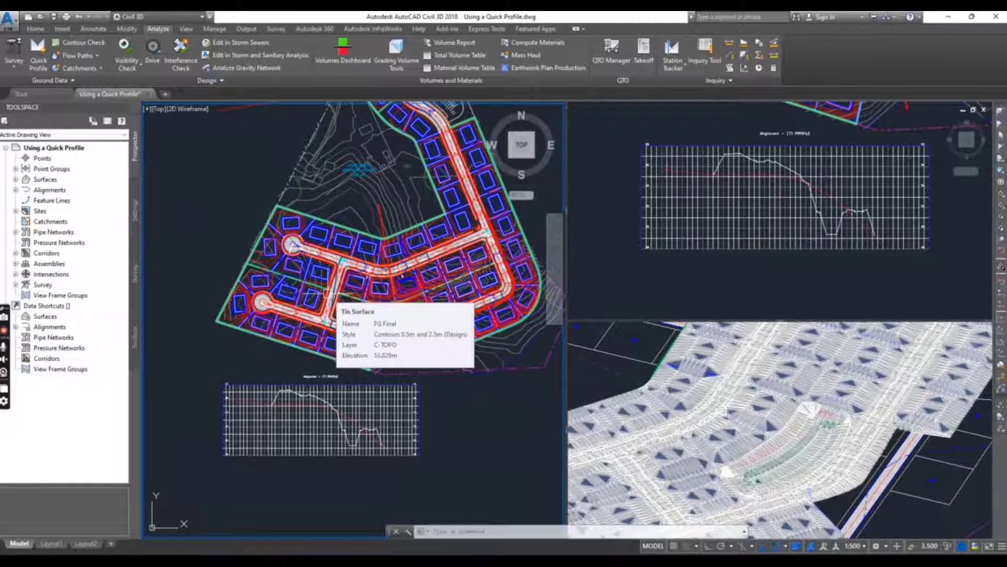
scroll(464, 420, down, 2)
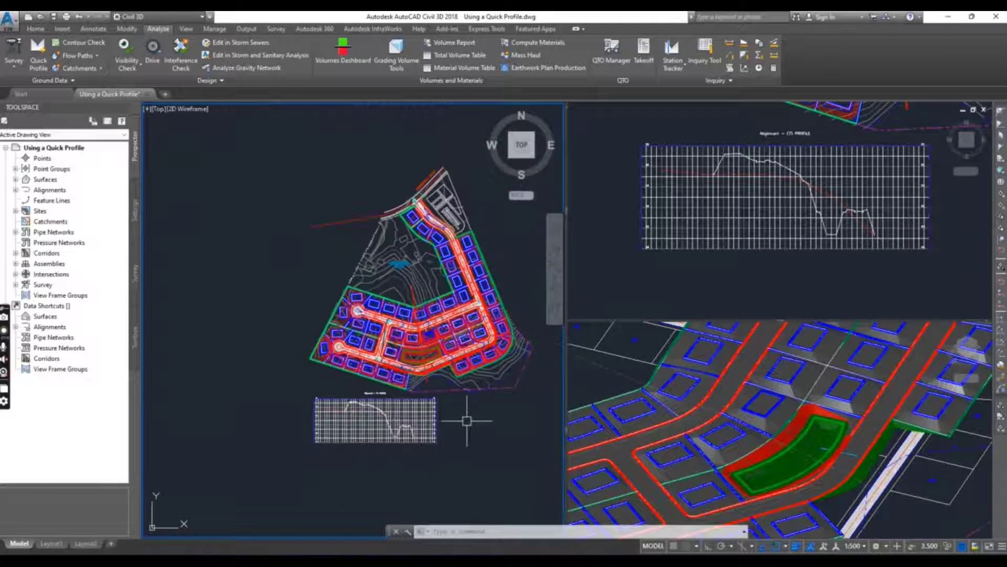